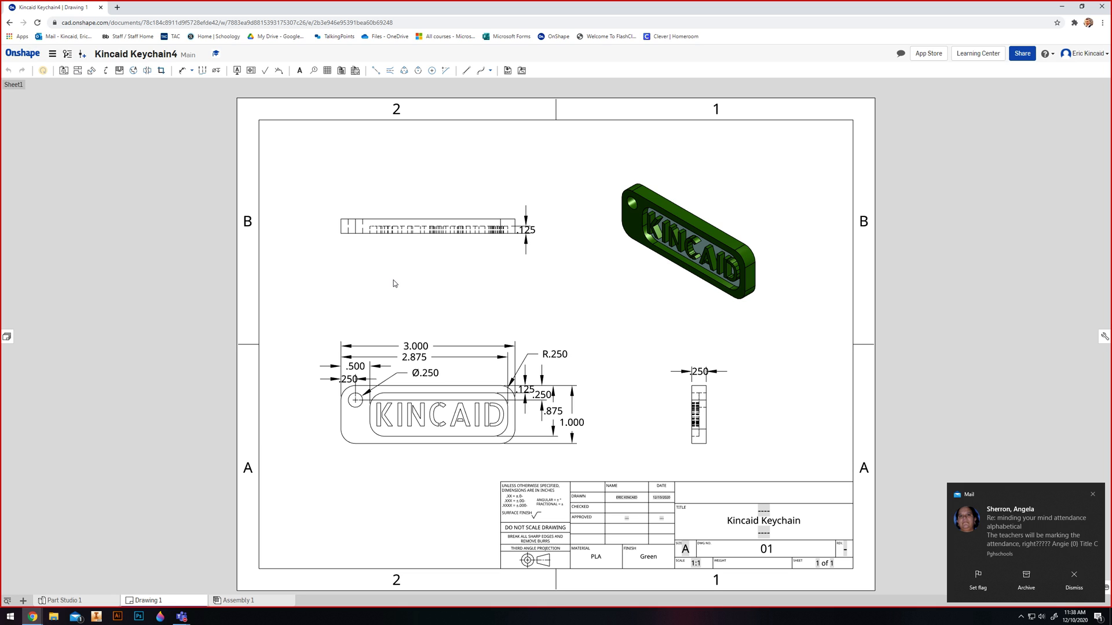
Delete the existing Drawing 1 of the keychain from the document.
{"action": "left_click", "coordinate": [1092, 497]}
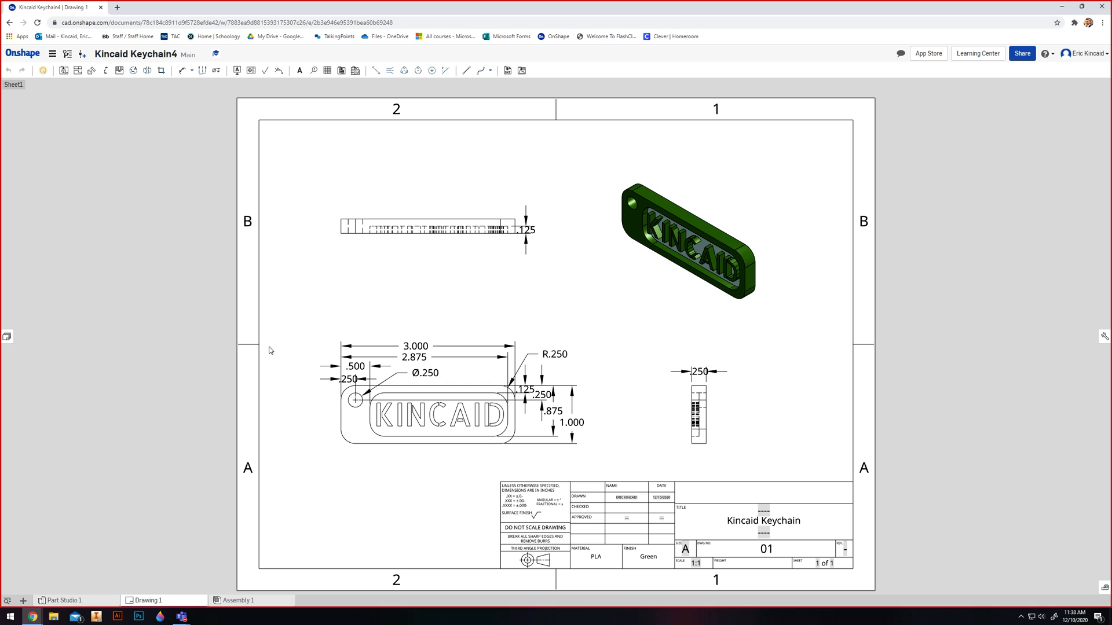
{"action": "left_click", "coordinate": [375, 376]}
{"action": "right_click", "coordinate": [153, 599]}
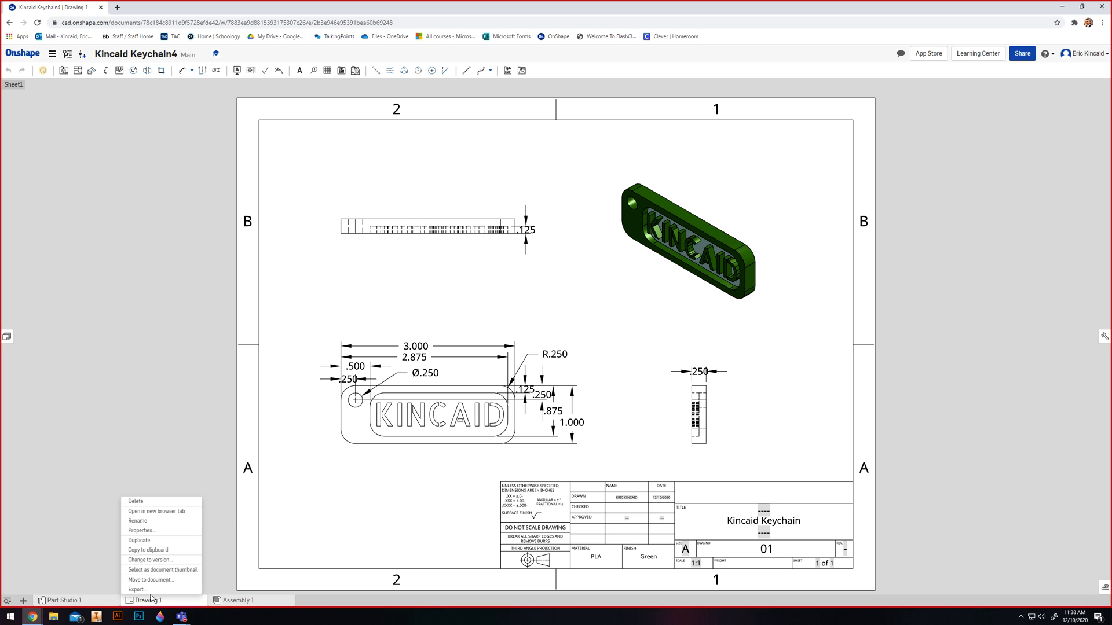
{"action": "left_click", "coordinate": [135, 501]}
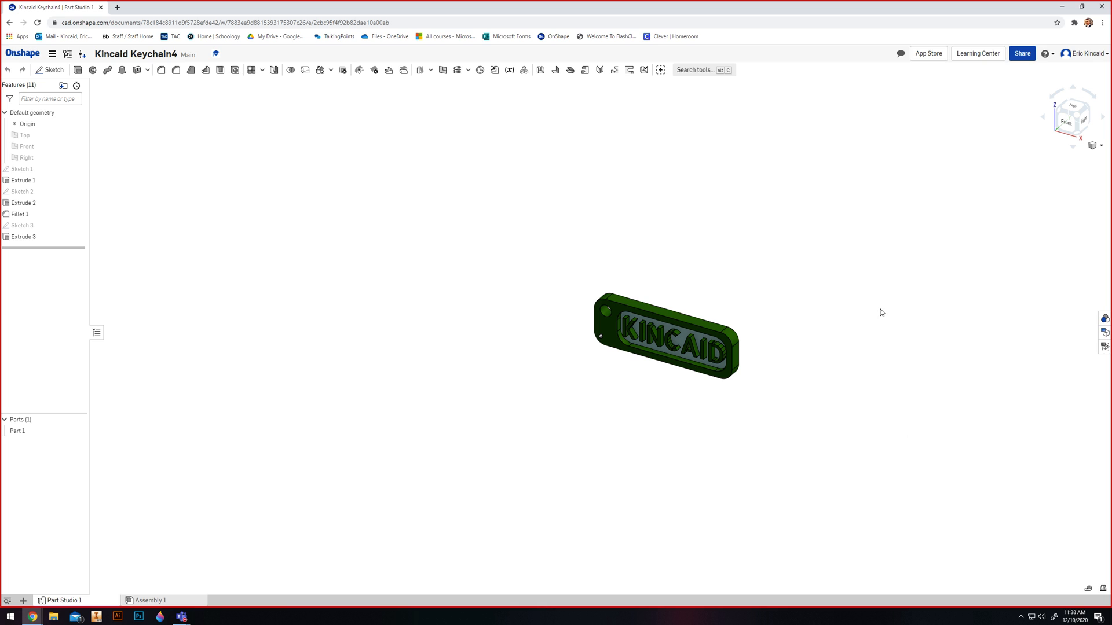
Create a new drawing from the ANSI_A_INCH.dwt template with no views.
{"action": "left_click", "coordinate": [24, 601]}
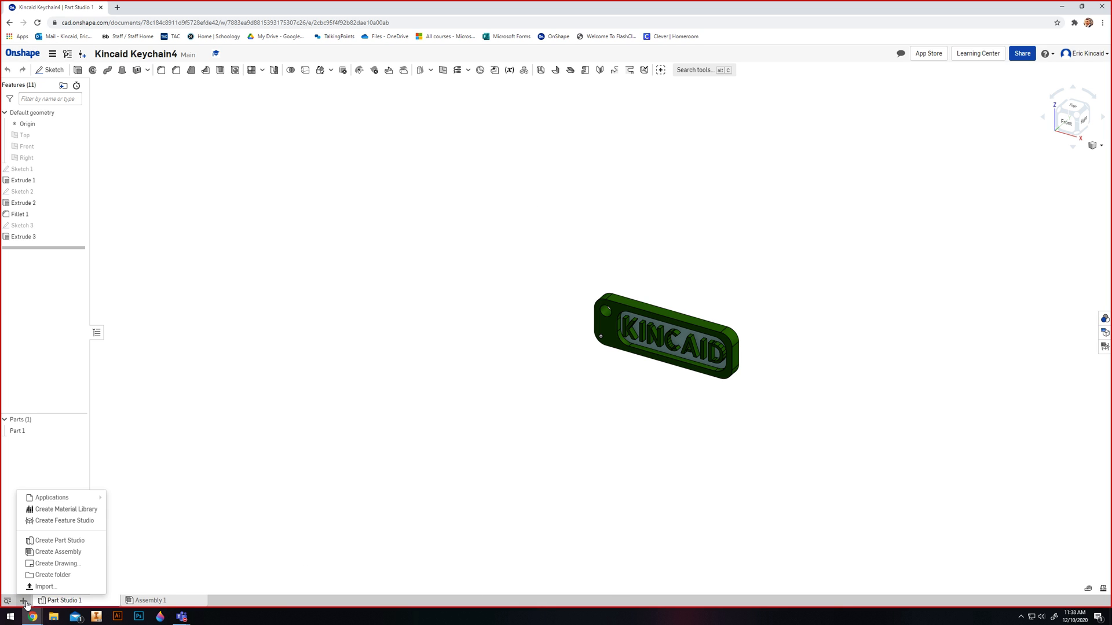
{"action": "left_click", "coordinate": [58, 564]}
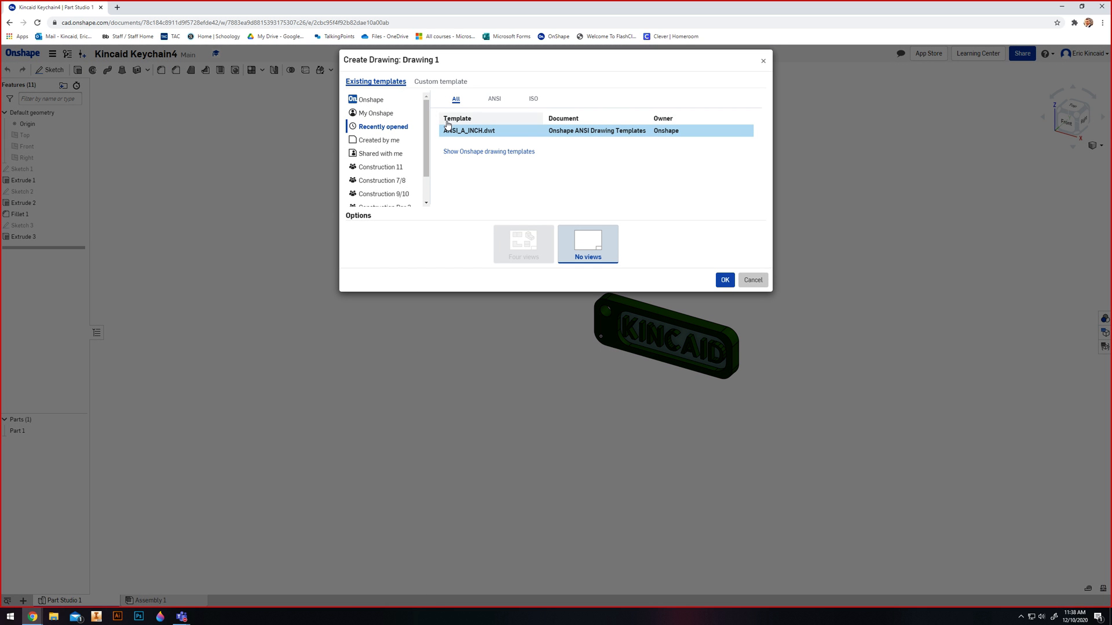
{"action": "left_click", "coordinate": [725, 280]}
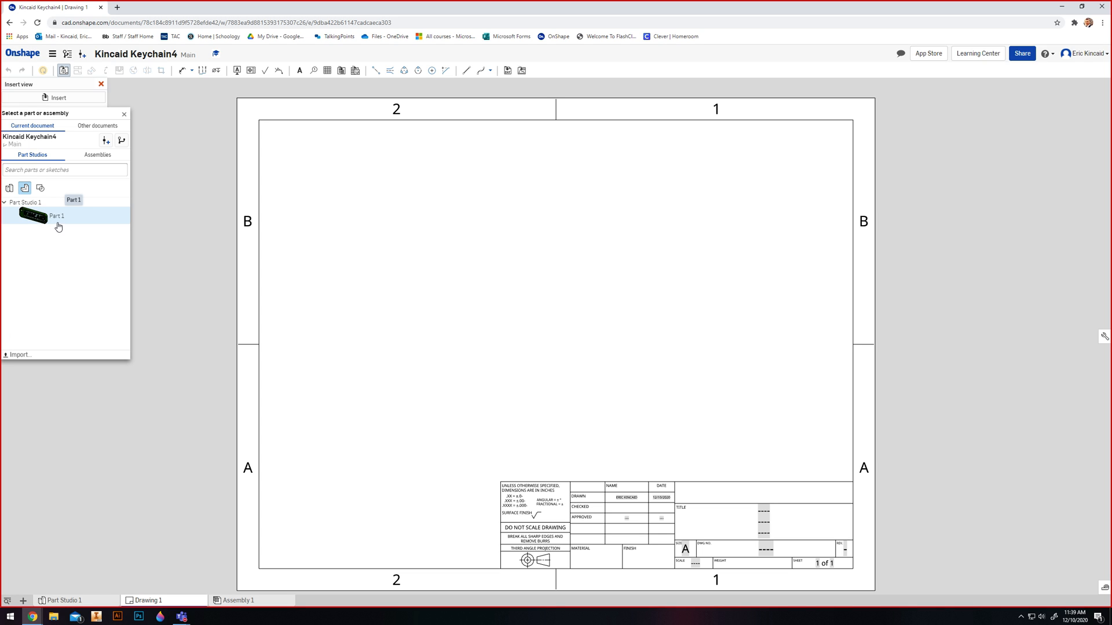
Insert Part 1 as a front view at 1:1 scale in the lower-left area of the drawing sheet.
{"action": "left_click", "coordinate": [60, 223]}
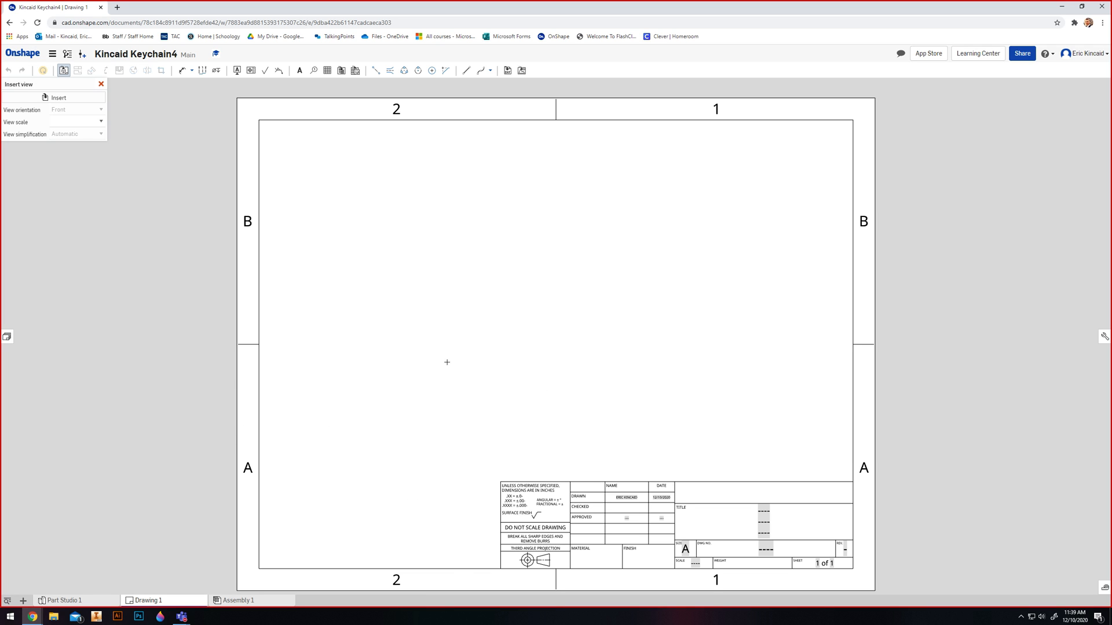
{"action": "left_click", "coordinate": [77, 98]}
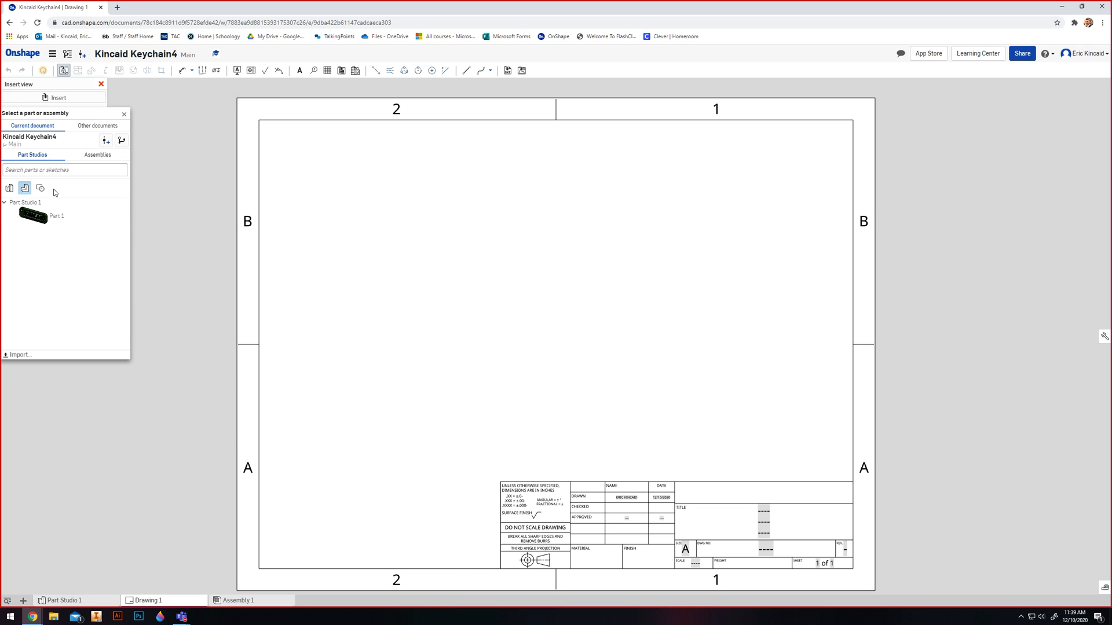
{"action": "left_click", "coordinate": [50, 214]}
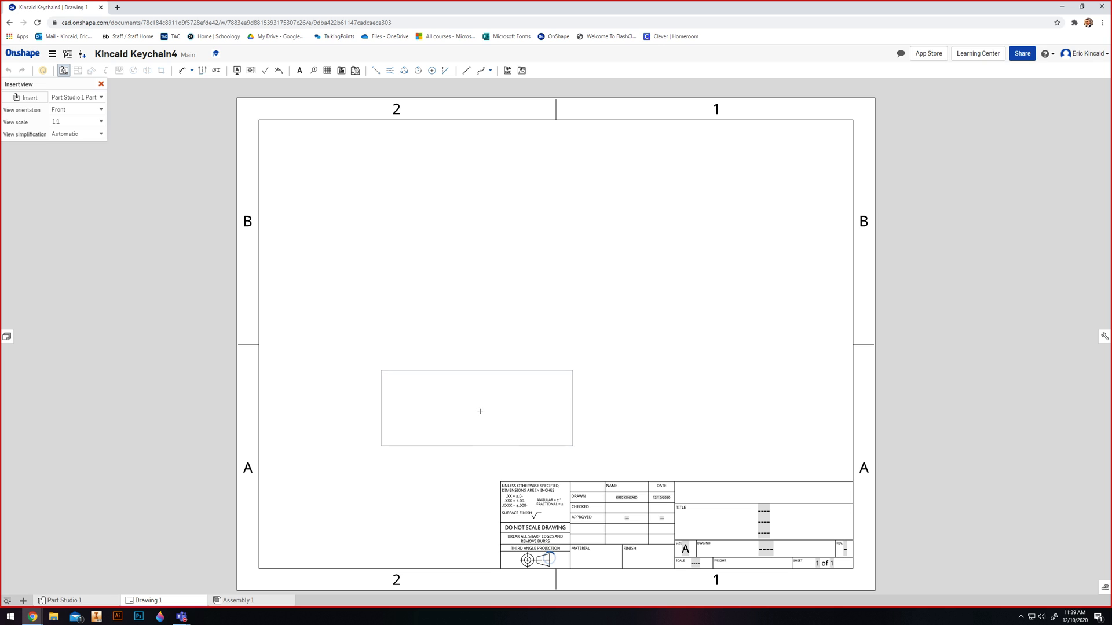
{"action": "left_click", "coordinate": [417, 431]}
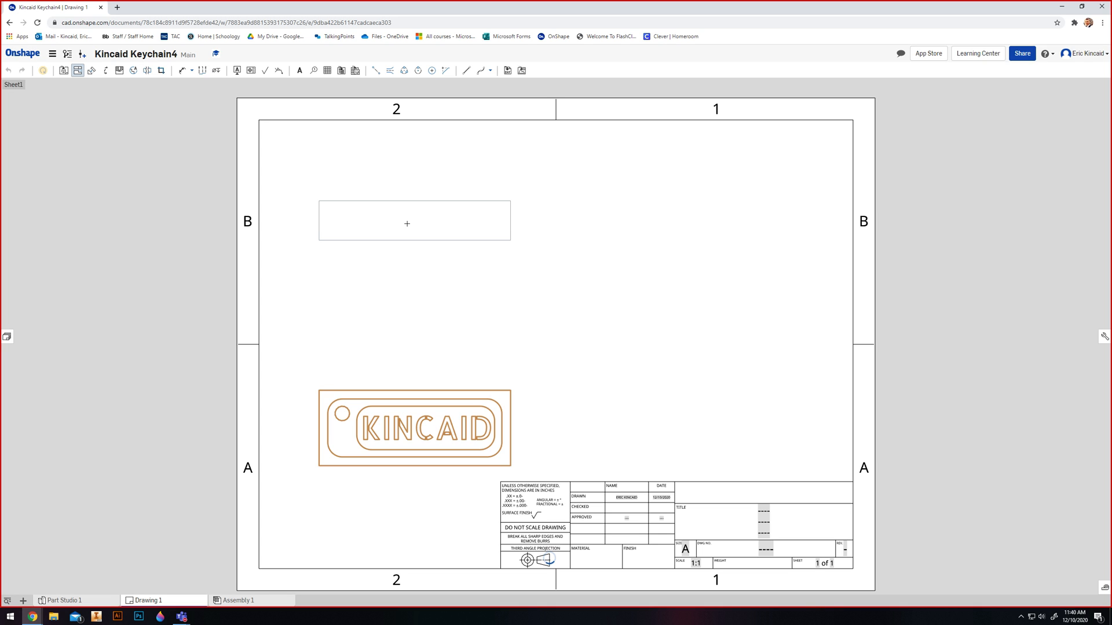
Project a top view above the front view, a right view beside it and an isometric view diagonally up to the right.
{"action": "left_click", "coordinate": [404, 236]}
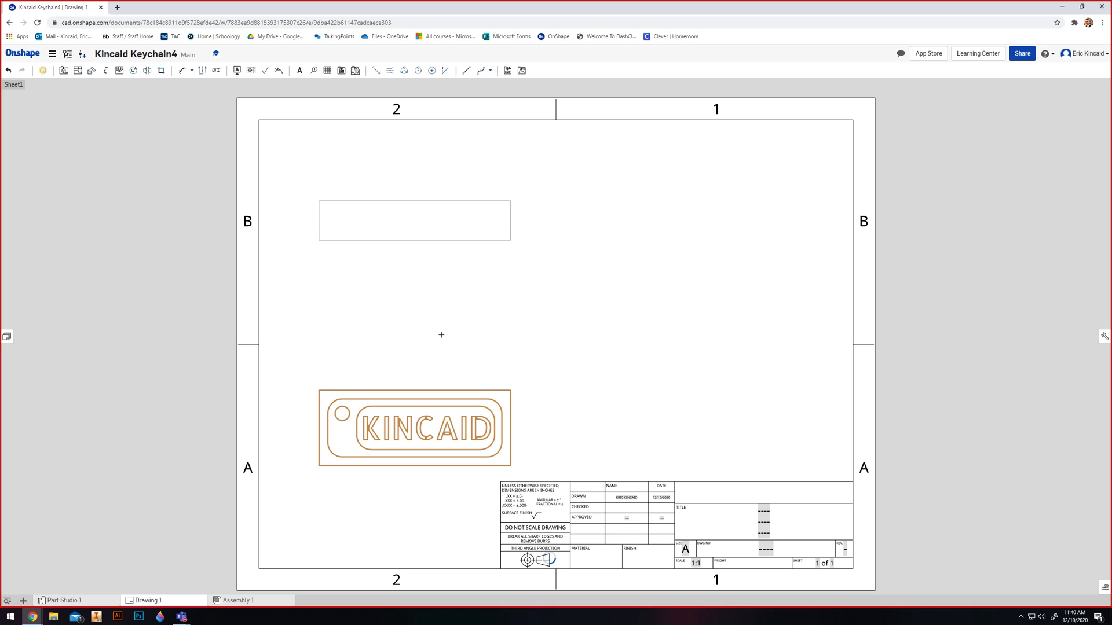
{"action": "left_click", "coordinate": [515, 399]}
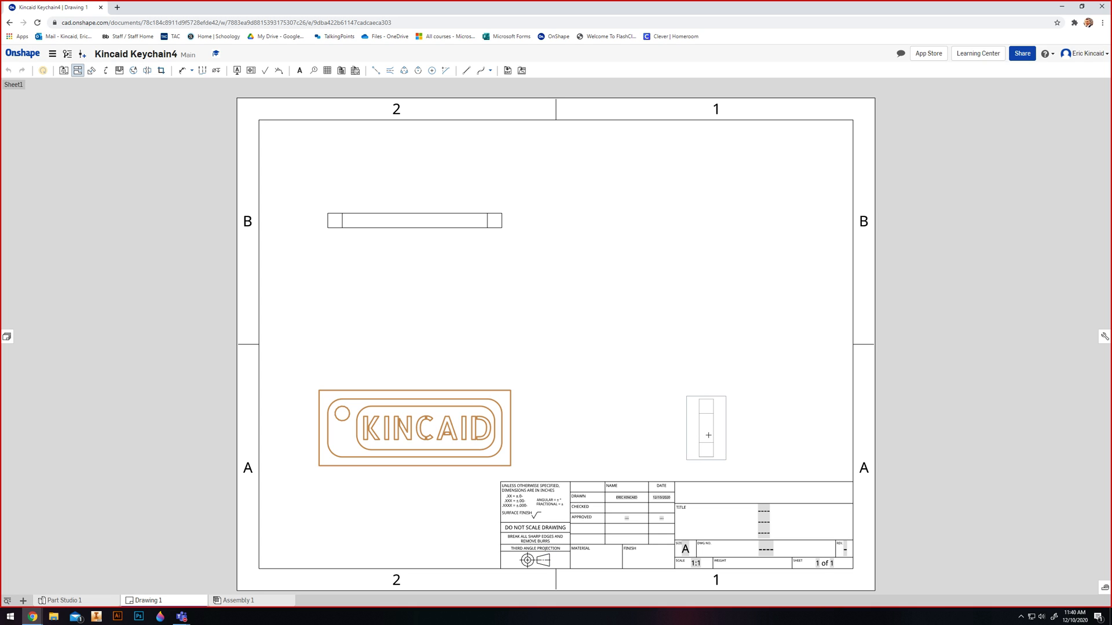
{"action": "left_click", "coordinate": [708, 435]}
{"action": "left_click", "coordinate": [510, 392]}
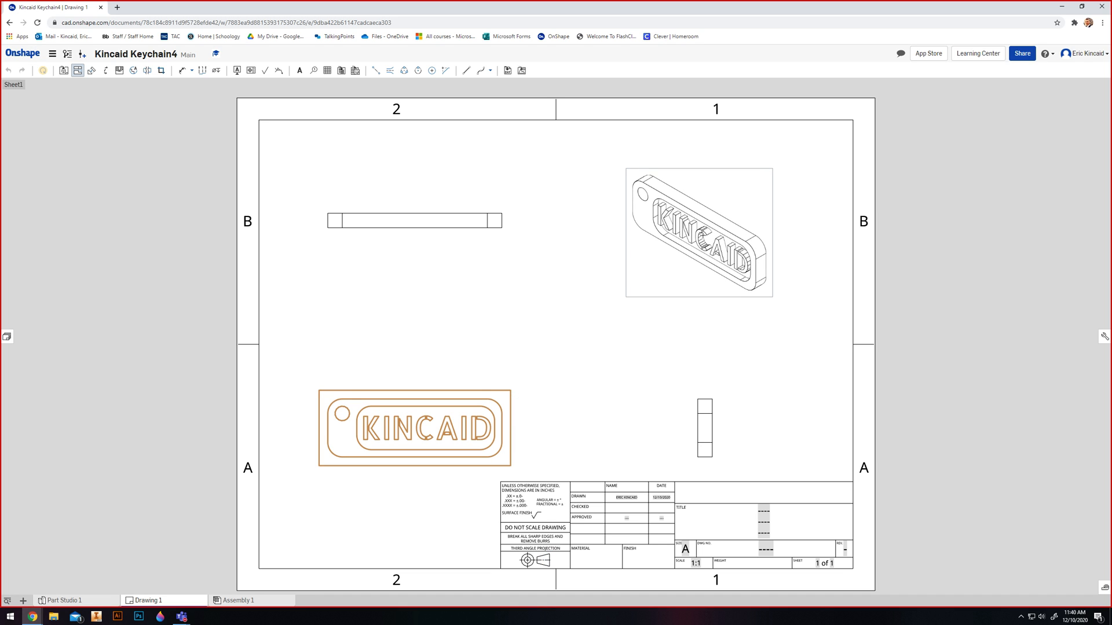
{"action": "left_click", "coordinate": [702, 236]}
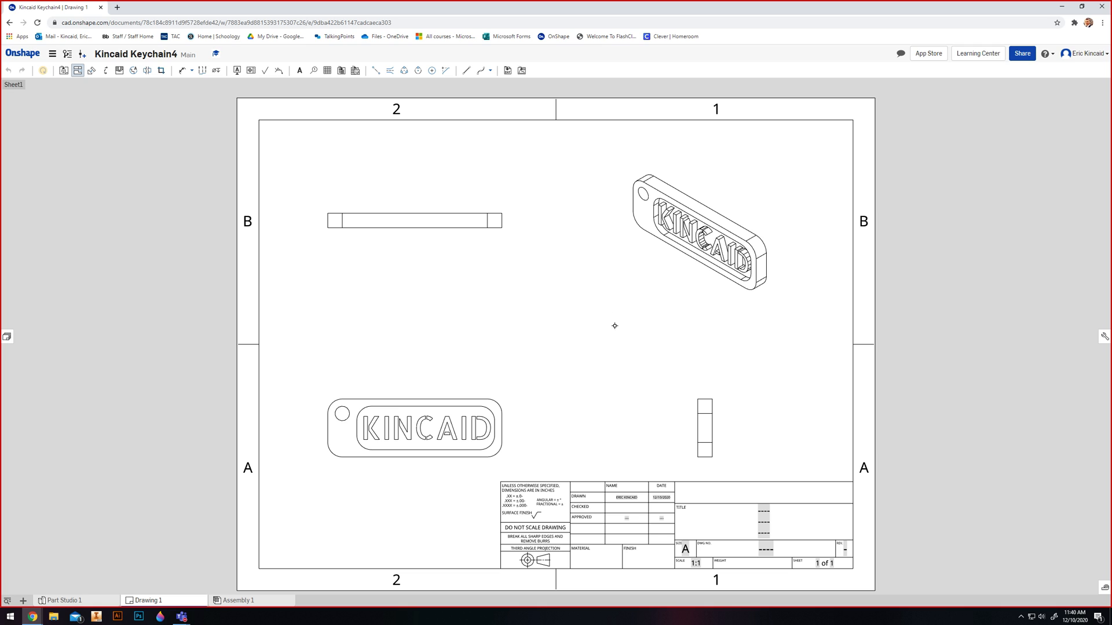
{"action": "key", "text": "Escape"}
Display the isometric view of the keychain as a shaded view.
{"action": "left_click", "coordinate": [698, 280]}
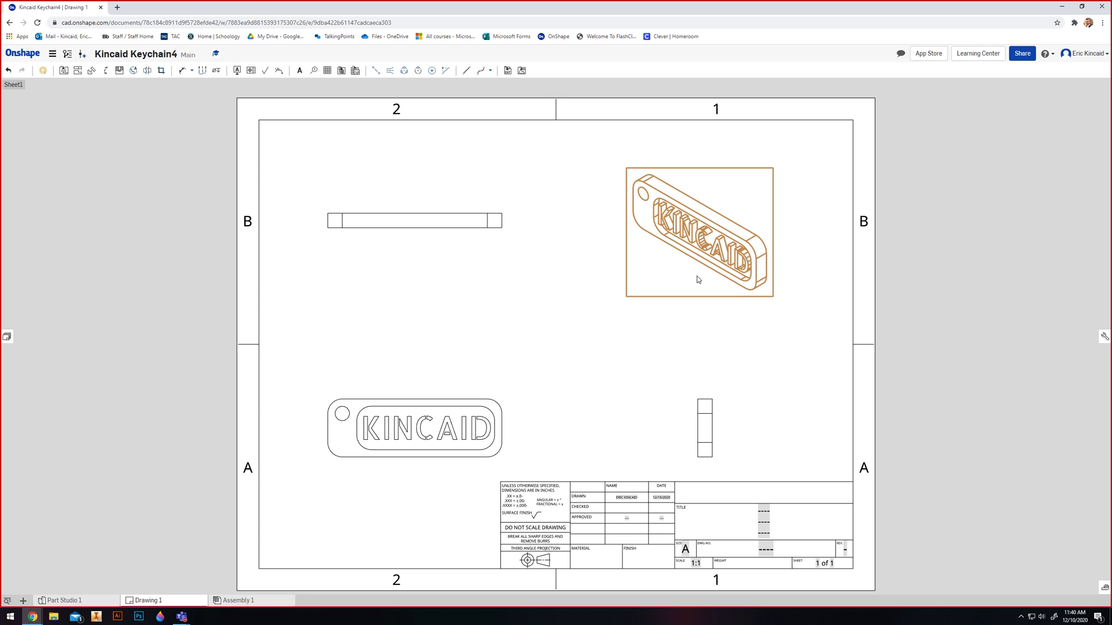
{"action": "right_click", "coordinate": [699, 279]}
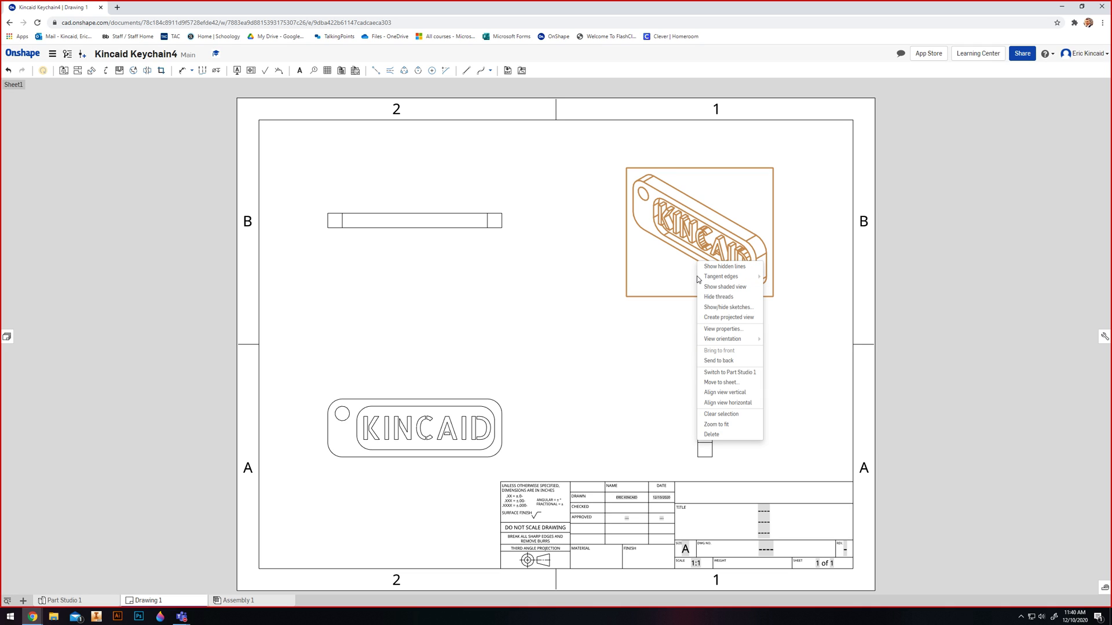
{"action": "left_click", "coordinate": [739, 288]}
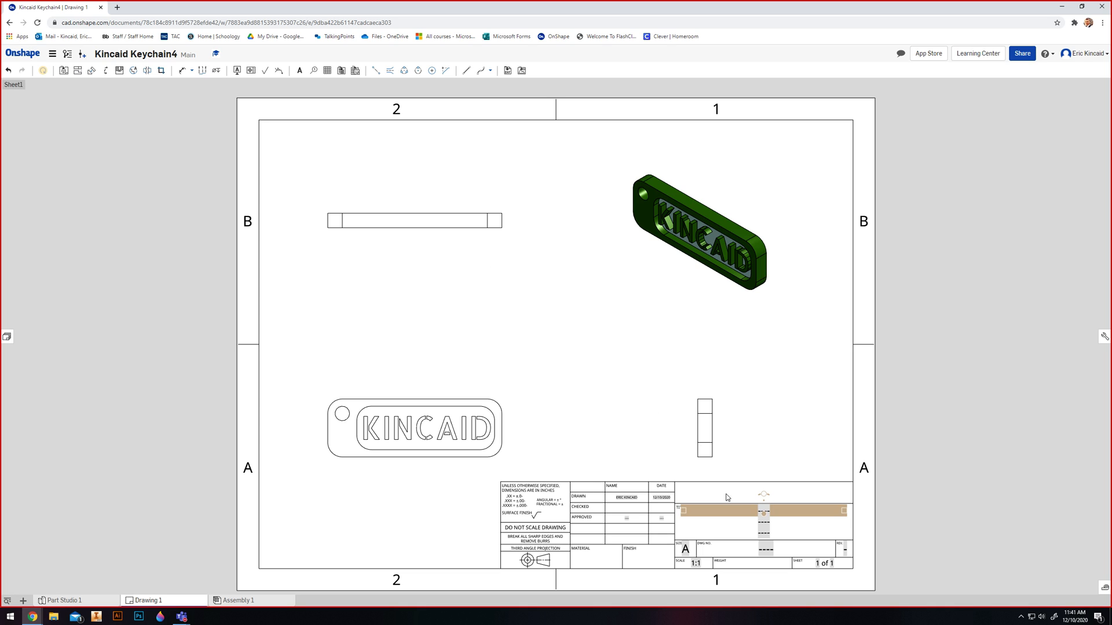
Show hidden lines in the right side view and inspect them up close.
{"action": "right_click", "coordinate": [692, 446]}
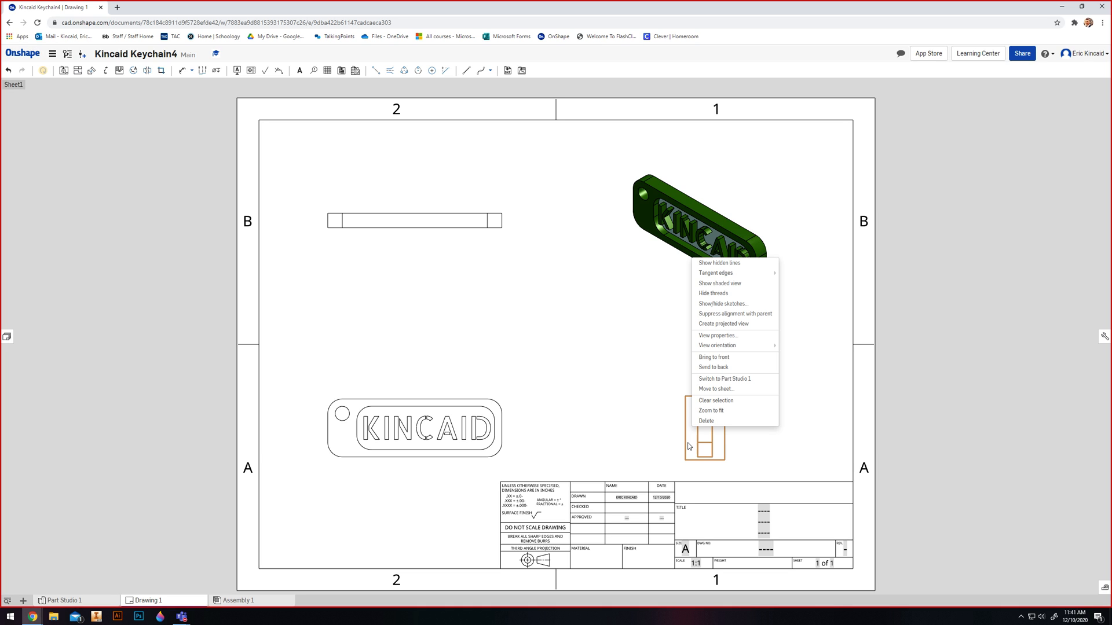
{"action": "left_click", "coordinate": [748, 266]}
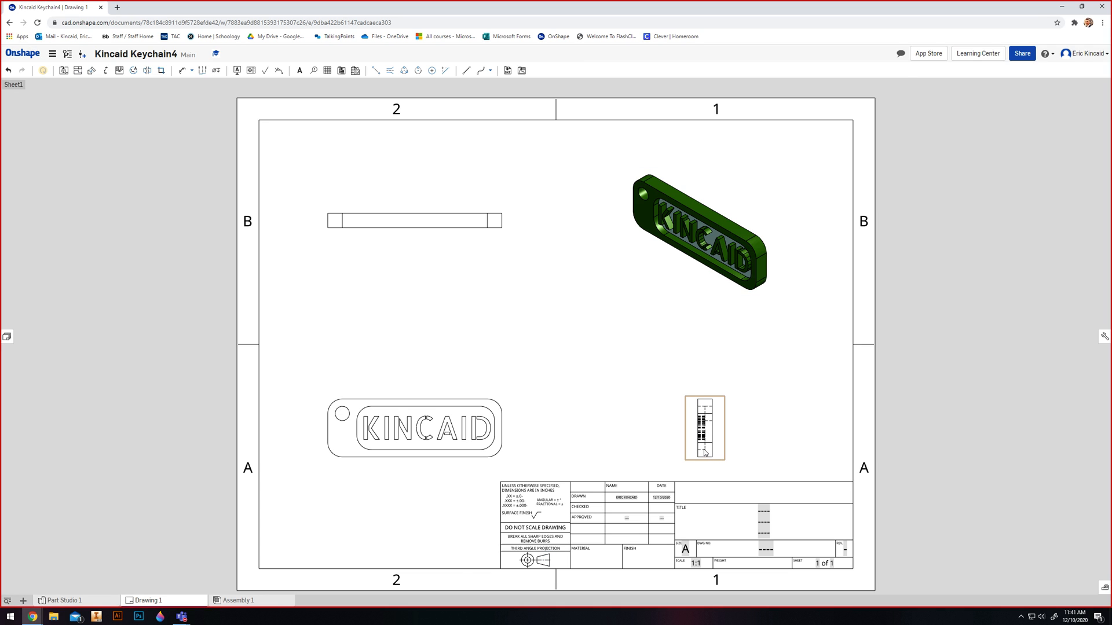
{"action": "scroll", "coordinate": [703, 447], "scroll_direction": "up", "scroll_amount": 5}
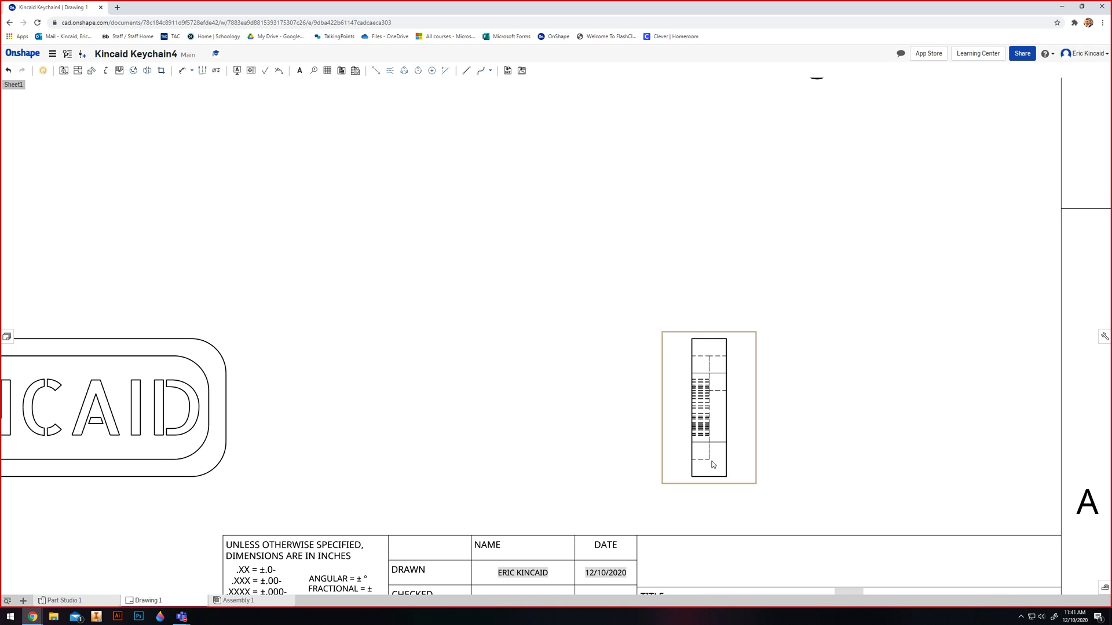
{"action": "scroll", "coordinate": [814, 328], "scroll_direction": "down", "scroll_amount": 3}
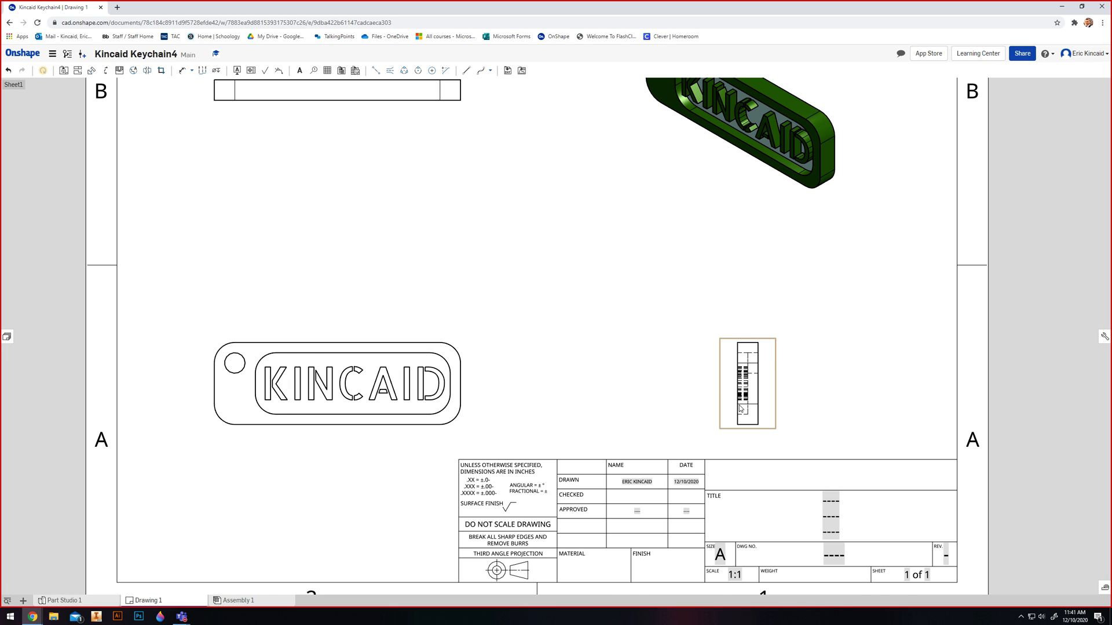
{"action": "scroll", "coordinate": [744, 382], "scroll_direction": "up", "scroll_amount": 3}
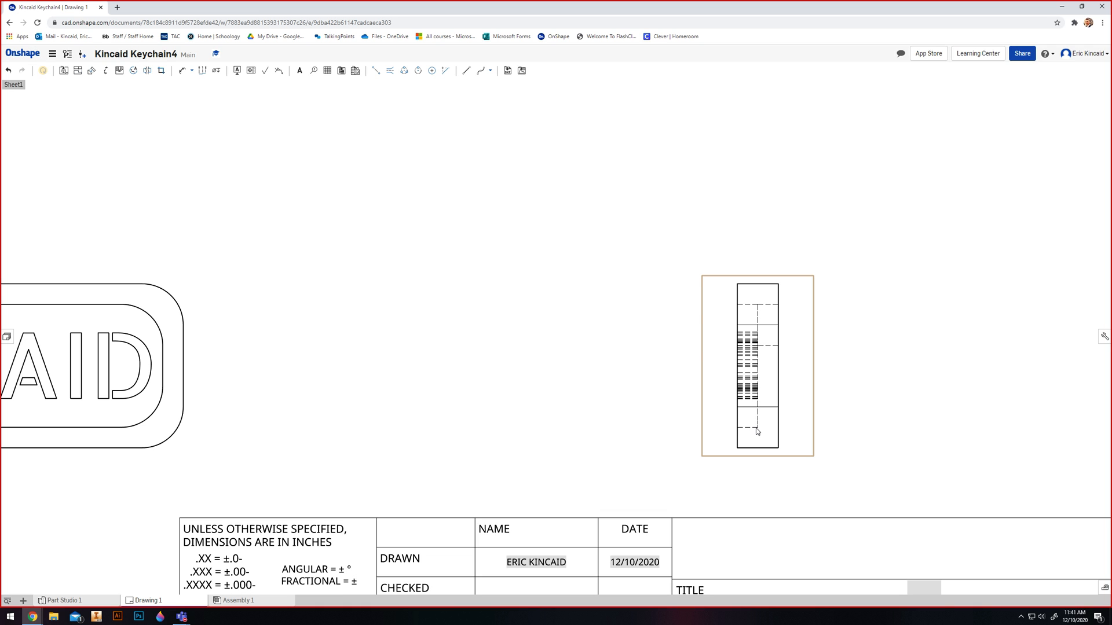
{"action": "scroll", "coordinate": [745, 322], "scroll_direction": "down", "scroll_amount": 5}
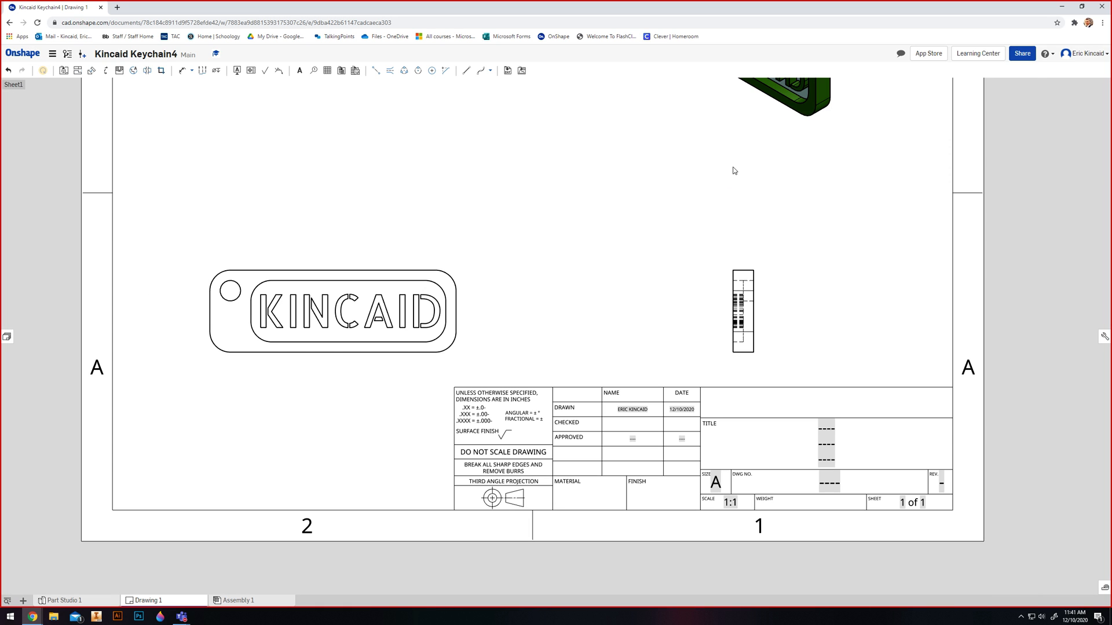
Show hidden lines in the top view of the keychain.
{"action": "scroll", "coordinate": [725, 313], "scroll_direction": "up", "scroll_amount": 2}
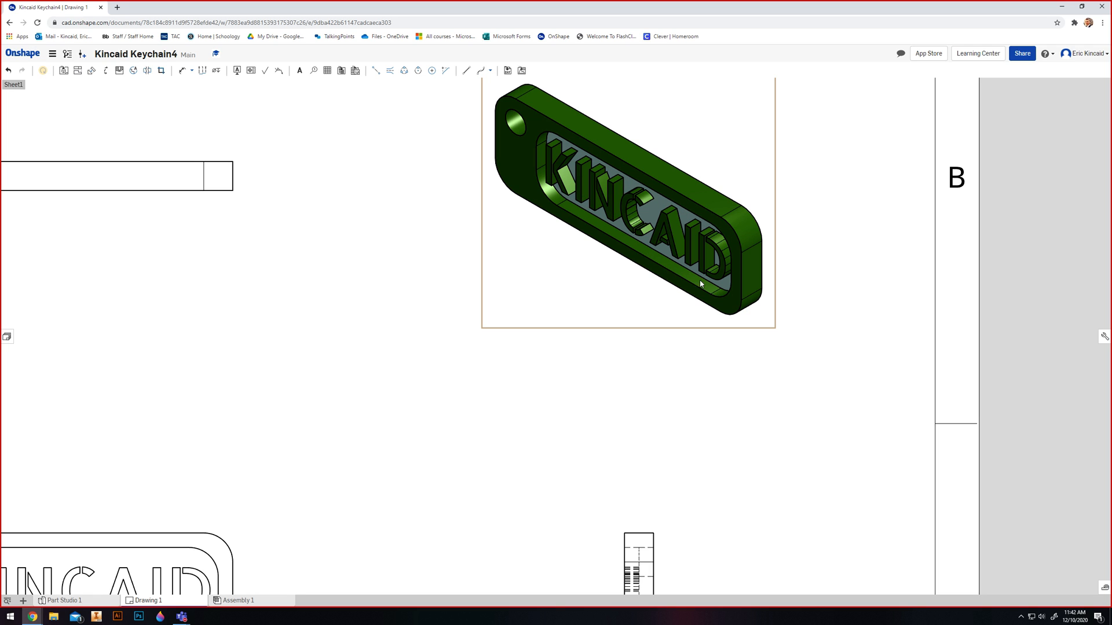
{"action": "scroll", "coordinate": [702, 284], "scroll_direction": "down", "scroll_amount": 4}
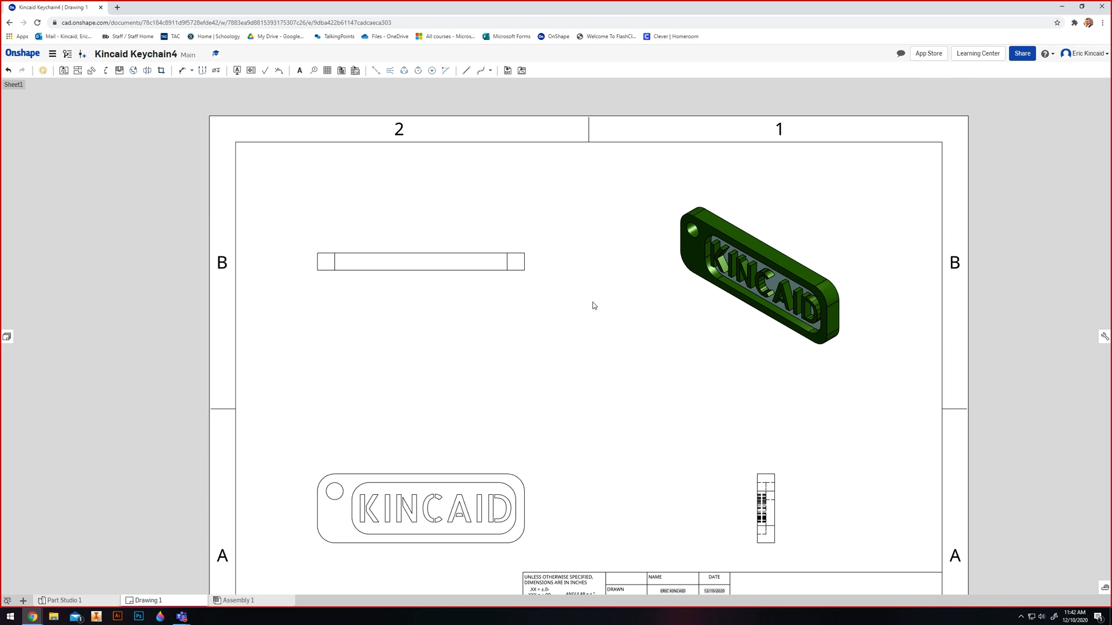
{"action": "right_click", "coordinate": [485, 277]}
{"action": "mouse_move", "coordinate": [539, 279]}
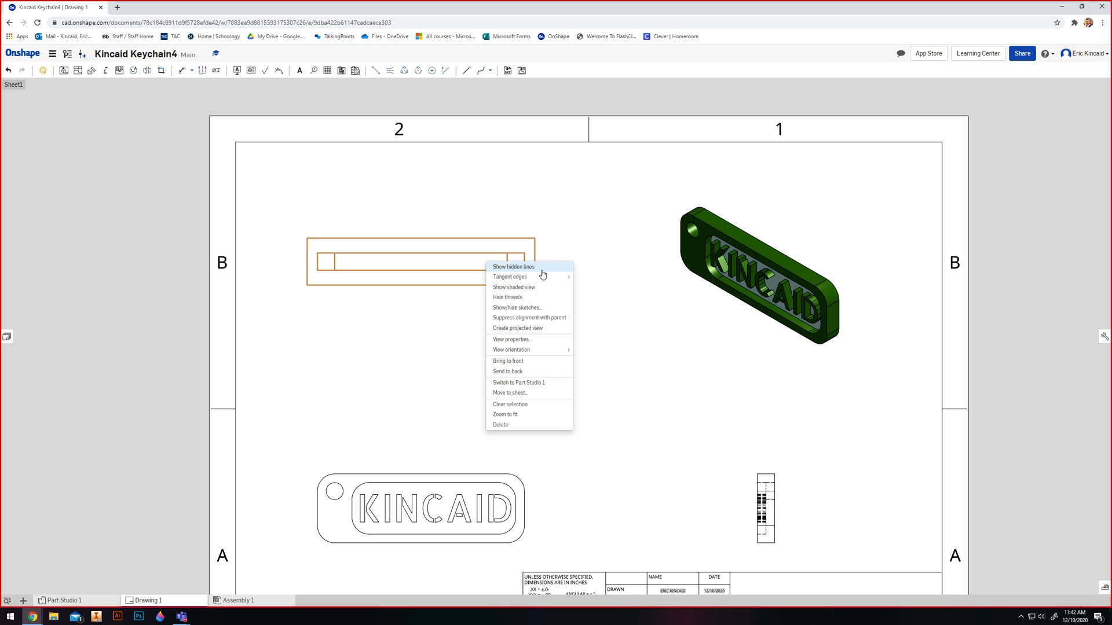
{"action": "left_click", "coordinate": [534, 268]}
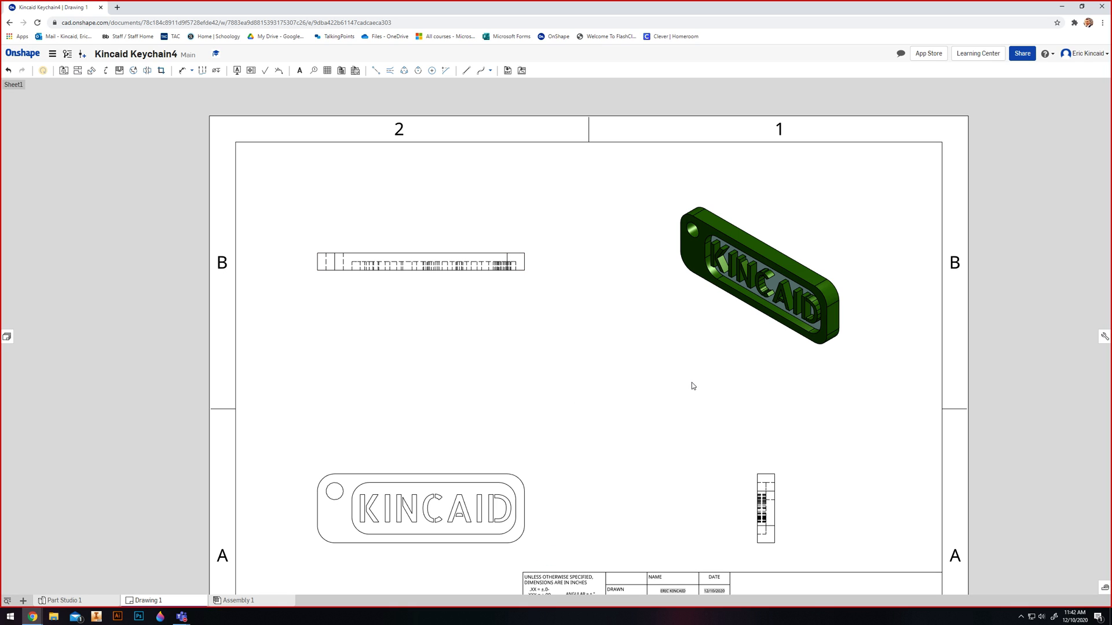
Add a centre mark to the keyring hole in the front view.
{"action": "mouse_move", "coordinate": [674, 382]}
{"action": "middle_mouse_down"}
{"action": "mouse_move", "coordinate": [613, 325]}
{"action": "mouse_move", "coordinate": [617, 265]}
{"action": "middle_mouse_up"}
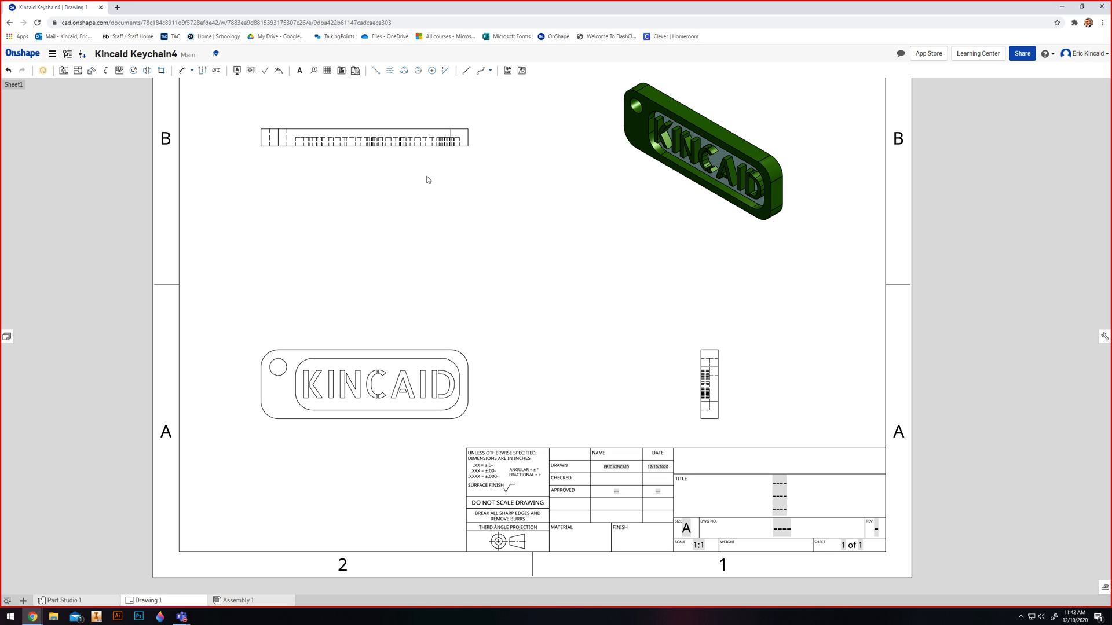
{"action": "left_click", "coordinate": [433, 70]}
{"action": "scroll", "coordinate": [255, 394], "scroll_direction": "up", "scroll_amount": 4}
{"action": "scroll", "coordinate": [253, 380], "scroll_direction": "down", "scroll_amount": 3}
{"action": "scroll", "coordinate": [254, 381], "scroll_direction": "up", "scroll_amount": 1}
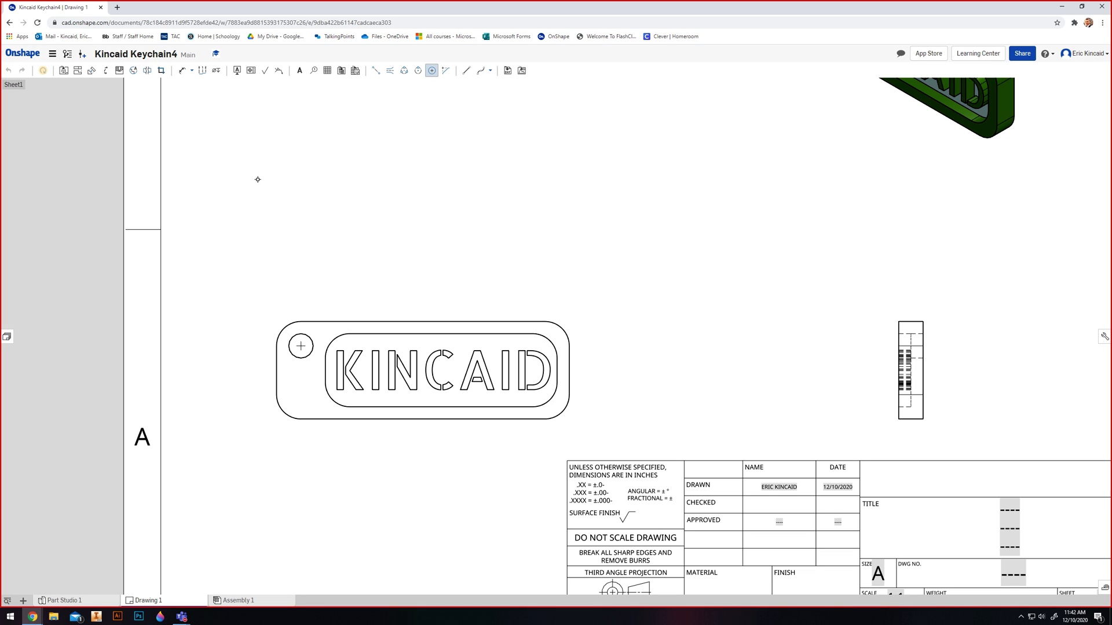
Review the available dimension types and activate the general Dimension tool.
{"action": "key", "text": "d"}
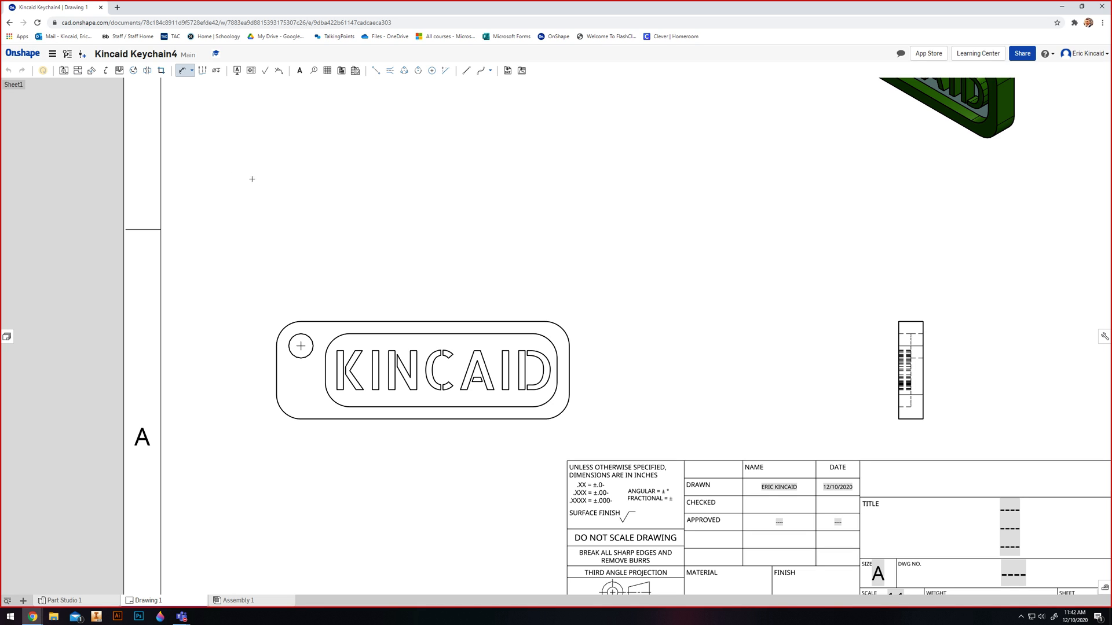
{"action": "left_click", "coordinate": [191, 72]}
{"action": "left_click", "coordinate": [192, 72]}
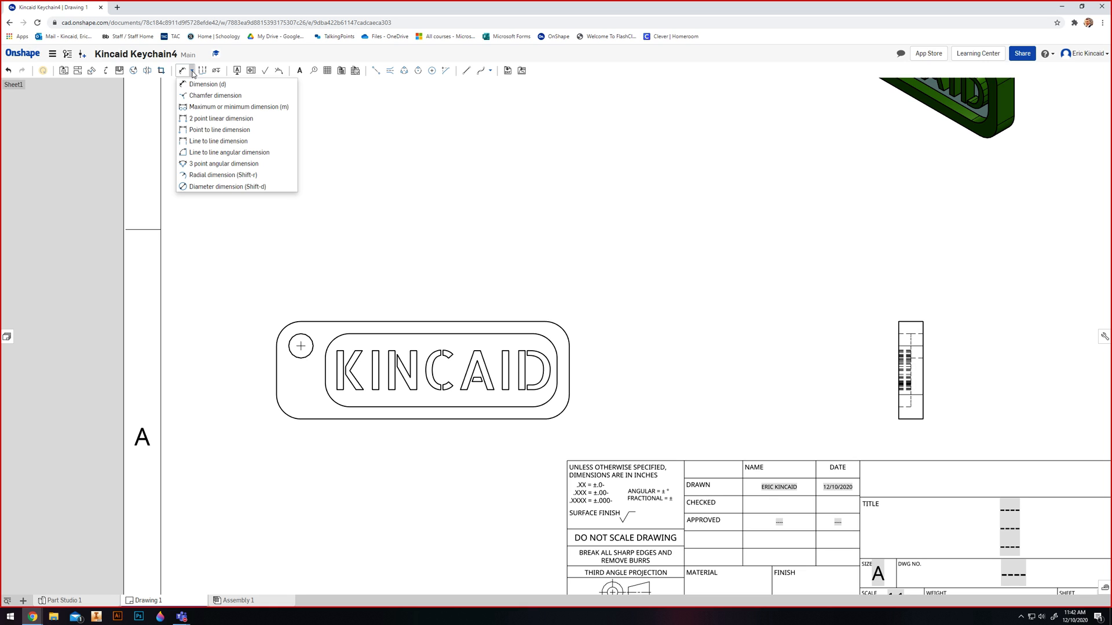
{"action": "left_click", "coordinate": [183, 71]}
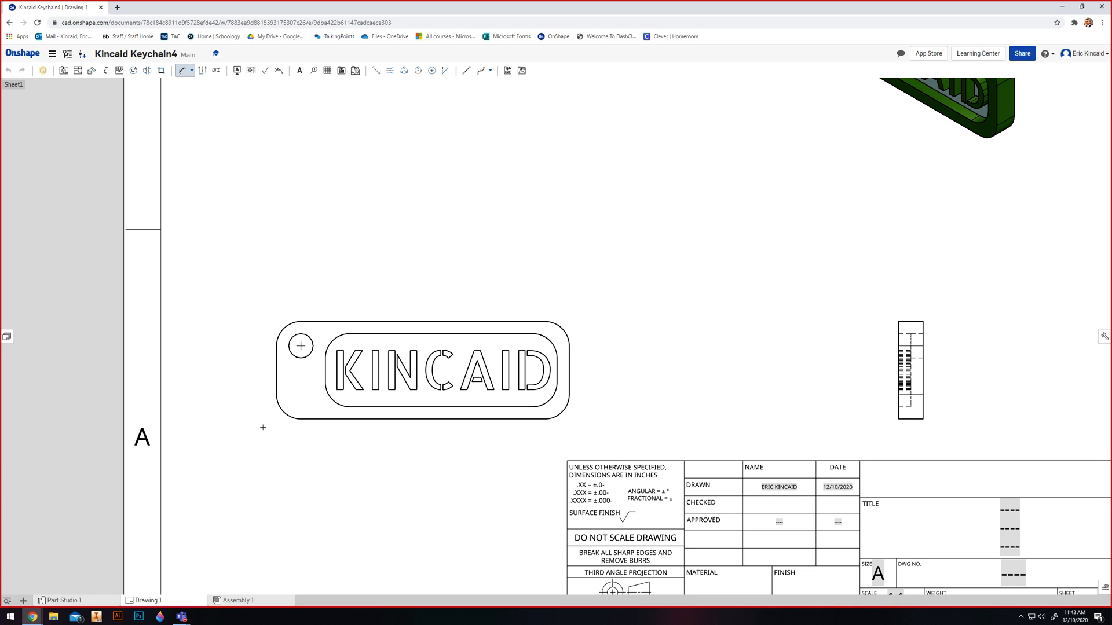
{"action": "left_click", "coordinate": [280, 364]}
{"action": "scroll", "coordinate": [284, 358], "scroll_direction": "up", "scroll_amount": 4}
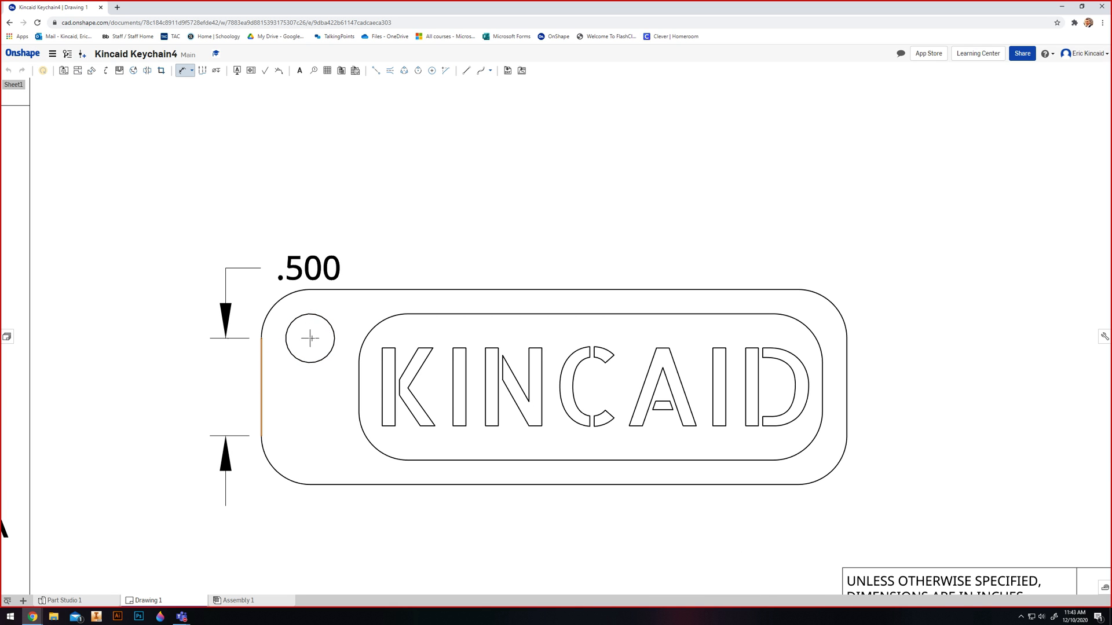
{"action": "scroll", "coordinate": [310, 339], "scroll_direction": "up", "scroll_amount": 5}
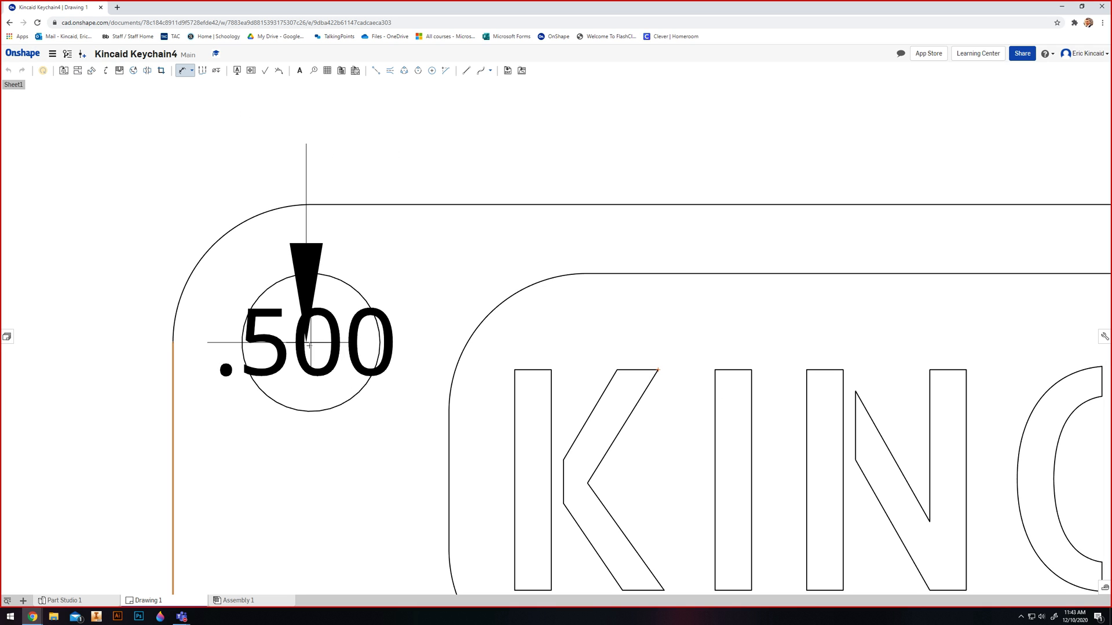
{"action": "scroll", "coordinate": [311, 347], "scroll_direction": "up", "scroll_amount": 2}
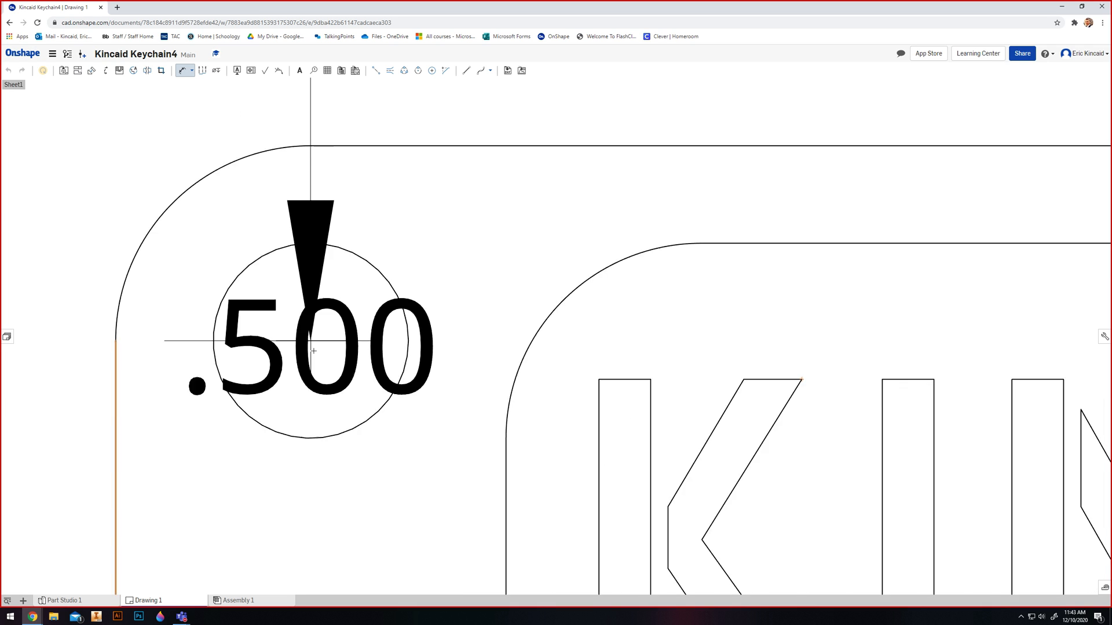
{"action": "scroll", "coordinate": [313, 351], "scroll_direction": "up", "scroll_amount": 4}
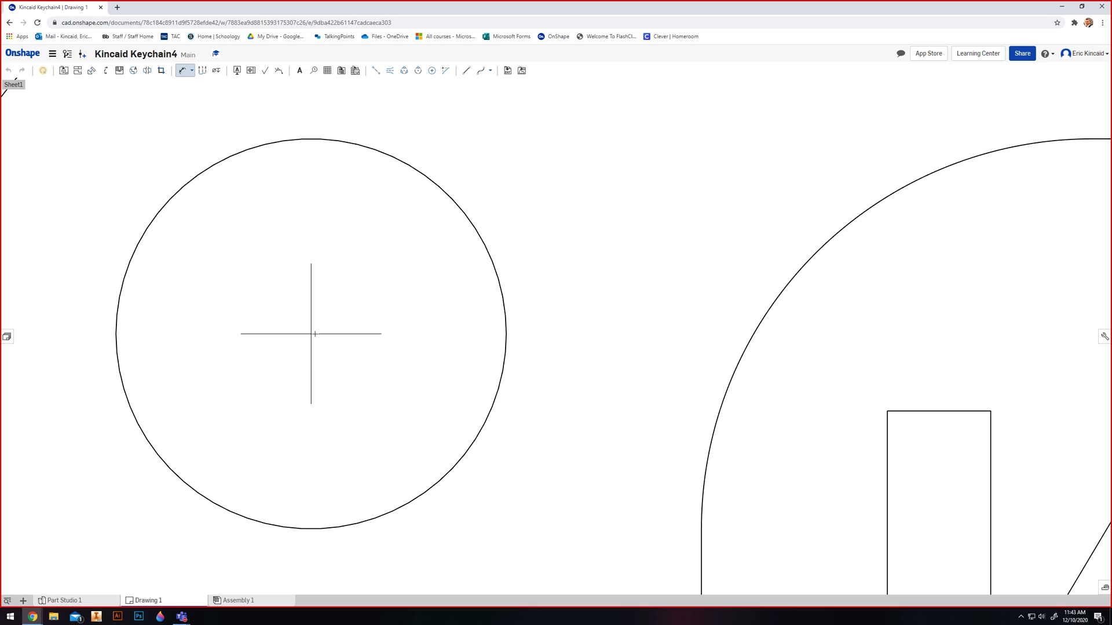
{"action": "scroll", "coordinate": [314, 339], "scroll_direction": "down", "scroll_amount": 6}
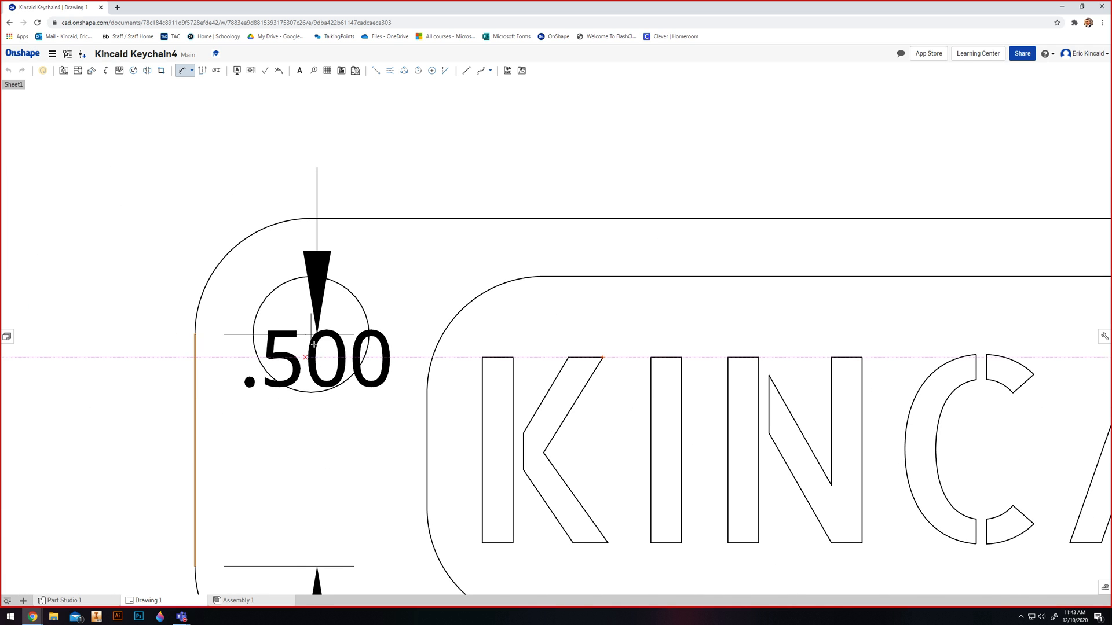
{"action": "scroll", "coordinate": [313, 344], "scroll_direction": "down", "scroll_amount": 4}
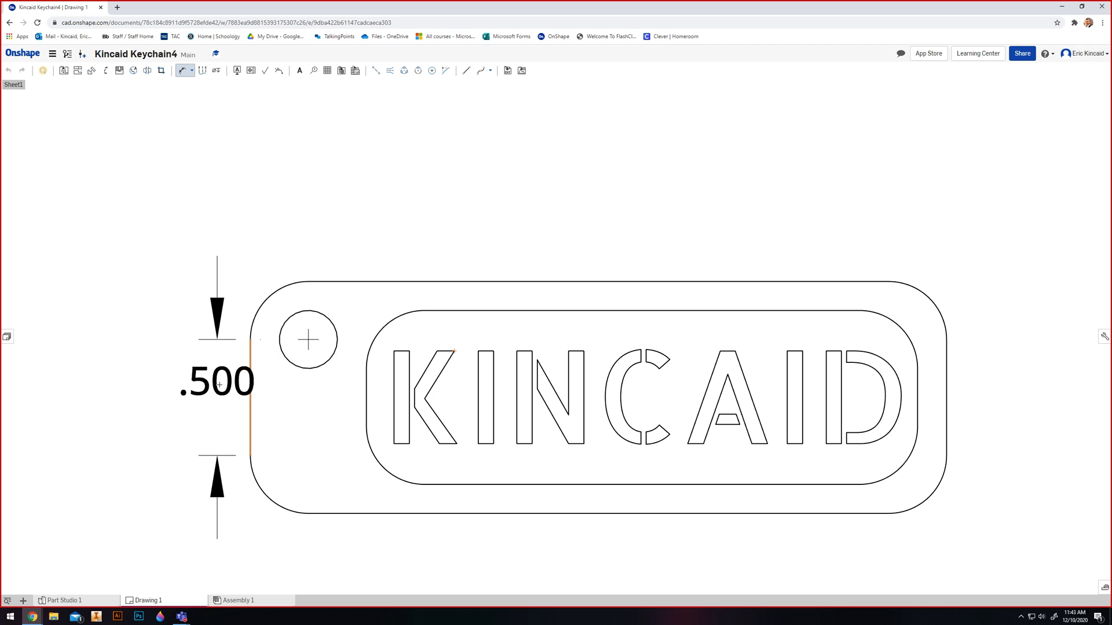
{"action": "key", "text": "Escape"}
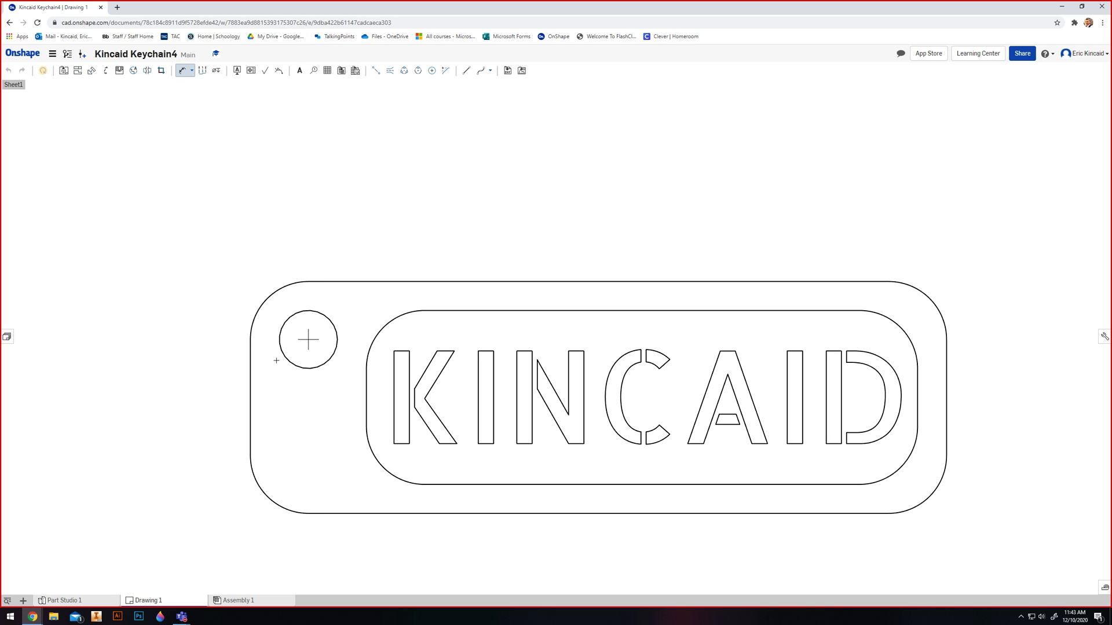
In the front view, dimension the horizontal distances from the keychain's left edge to the keyring hole's centre and to the name pocket's left edge.
{"action": "left_click", "coordinate": [250, 405]}
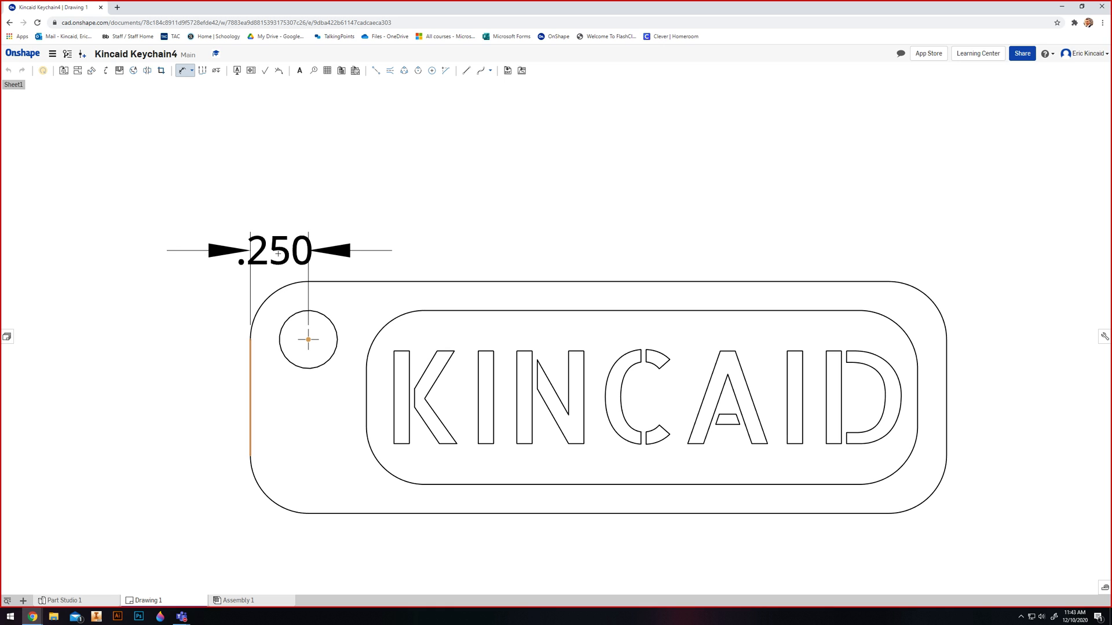
{"action": "left_click", "coordinate": [280, 258]}
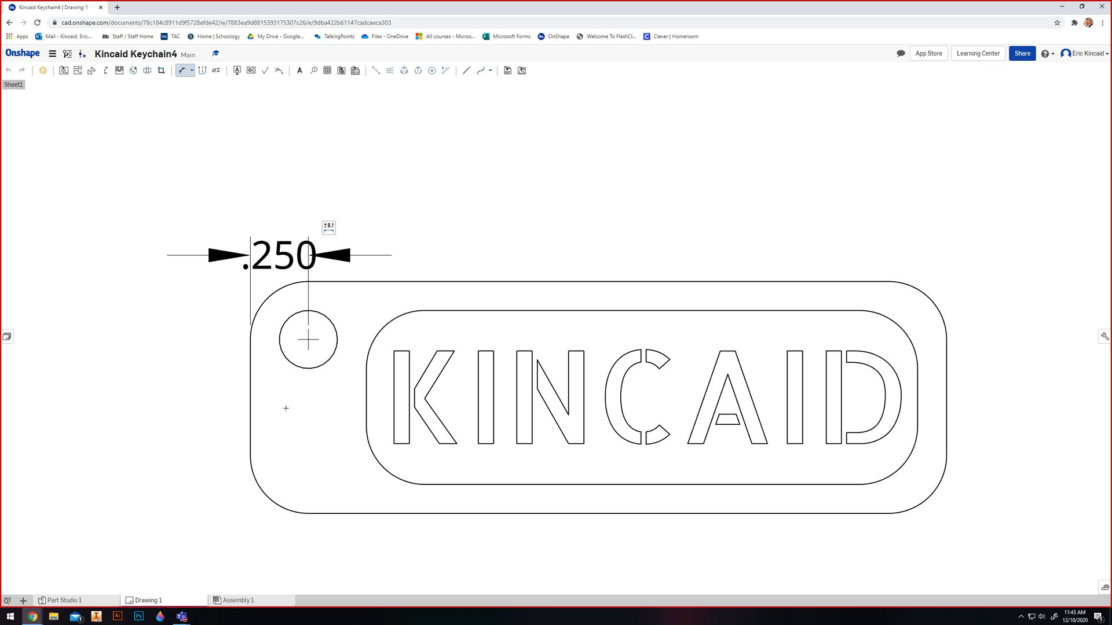
{"action": "left_click", "coordinate": [251, 397]}
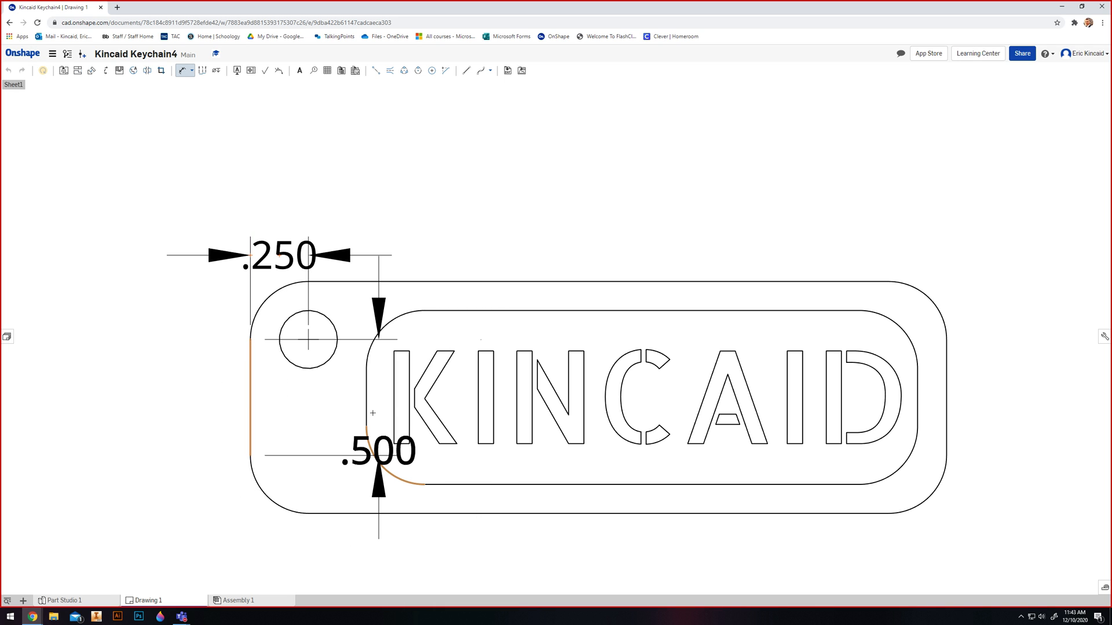
{"action": "left_click", "coordinate": [371, 390]}
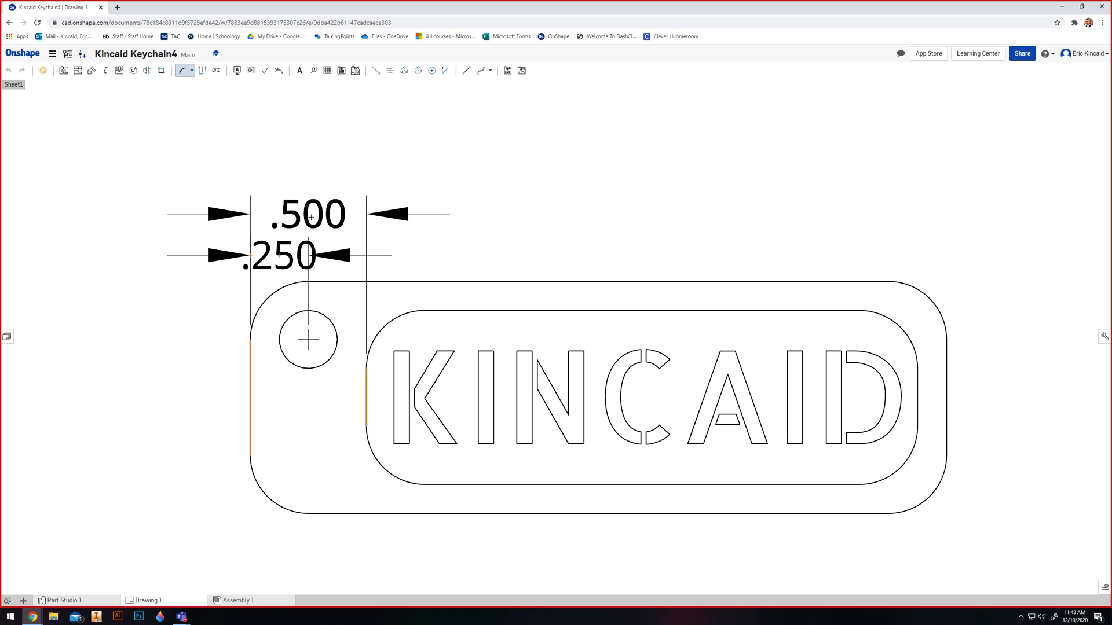
{"action": "left_click", "coordinate": [311, 216]}
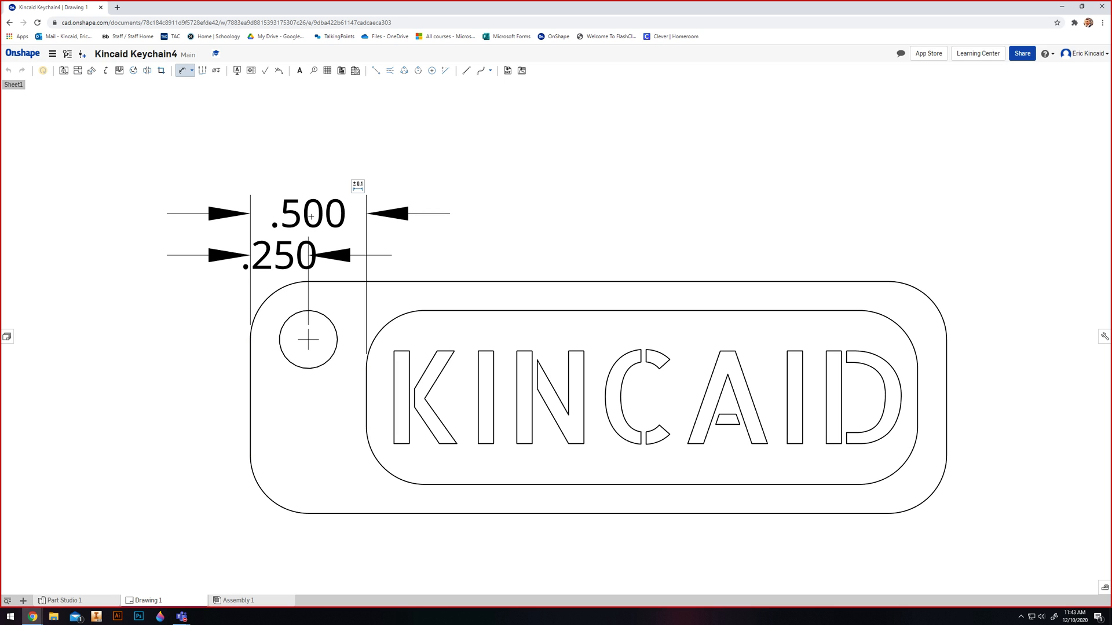
Dimension the horizontal distance from the keychain's left edge to the name pocket's right edge, placing it above the other dimensions.
{"action": "left_click", "coordinate": [257, 407]}
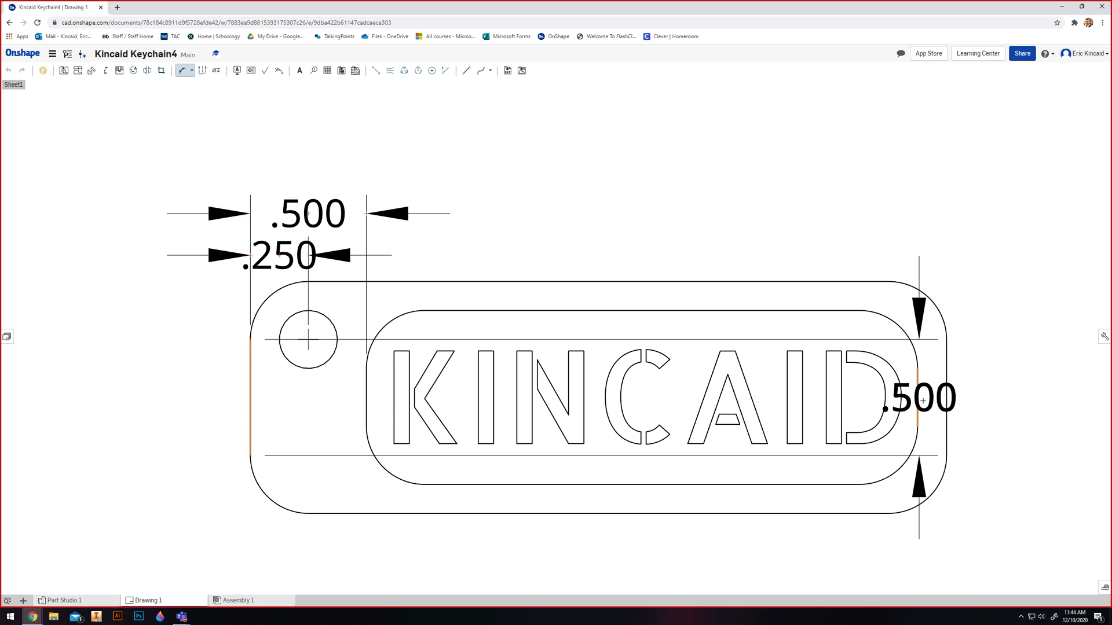
{"action": "left_click", "coordinate": [920, 401]}
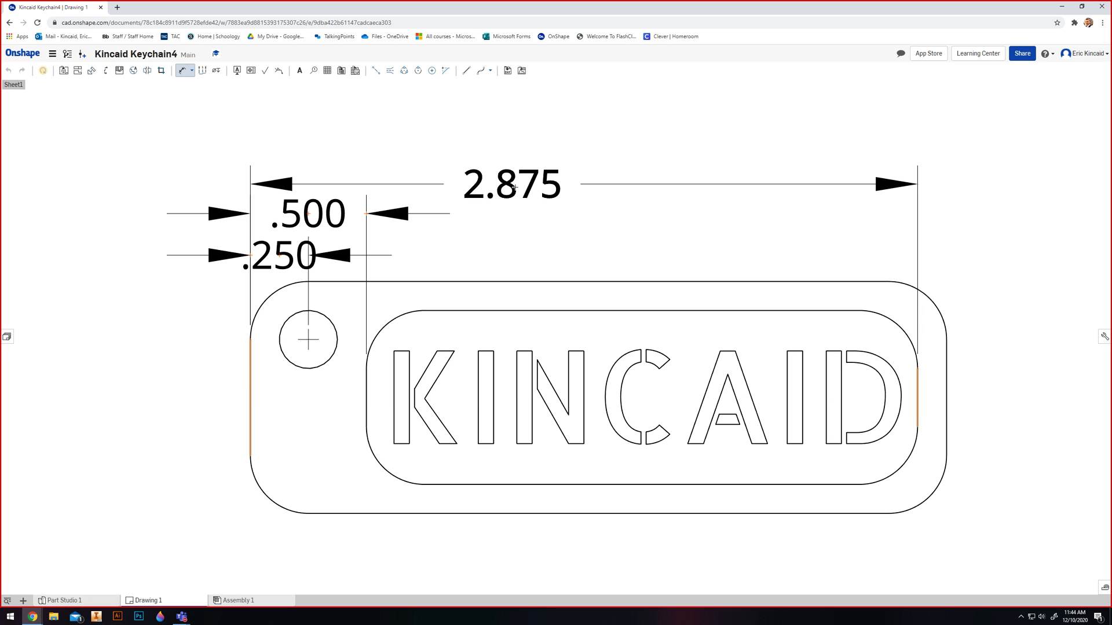
{"action": "left_click", "coordinate": [541, 184]}
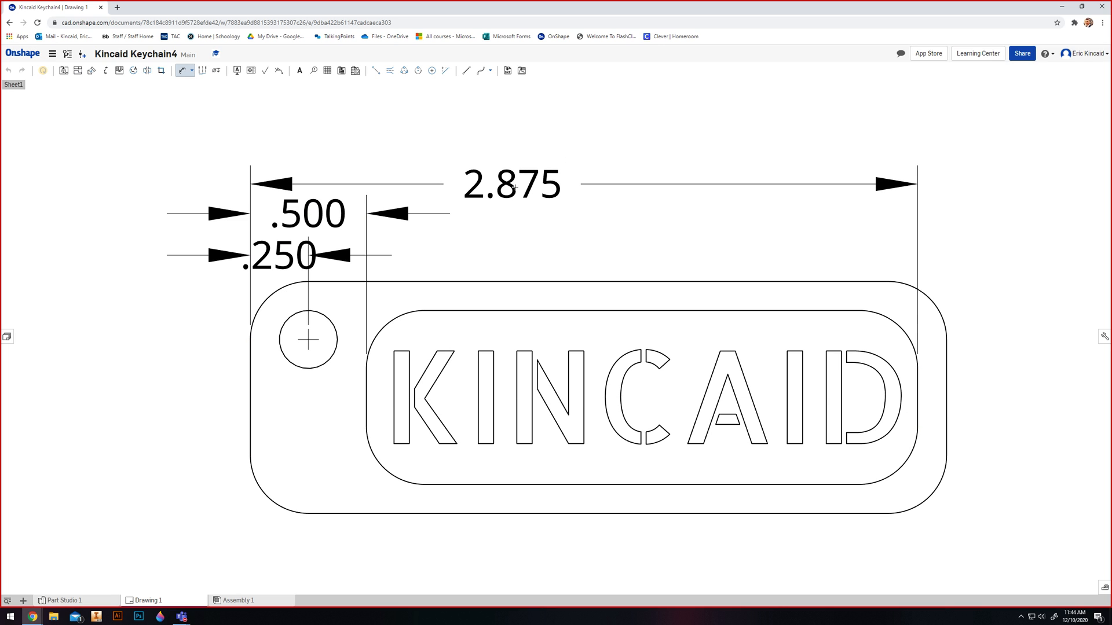
Try to dimension the keychain's overall length between its outer edges, and delete the misplaced vertical dimension.
{"action": "left_click", "coordinate": [253, 417]}
{"action": "left_click", "coordinate": [268, 418]}
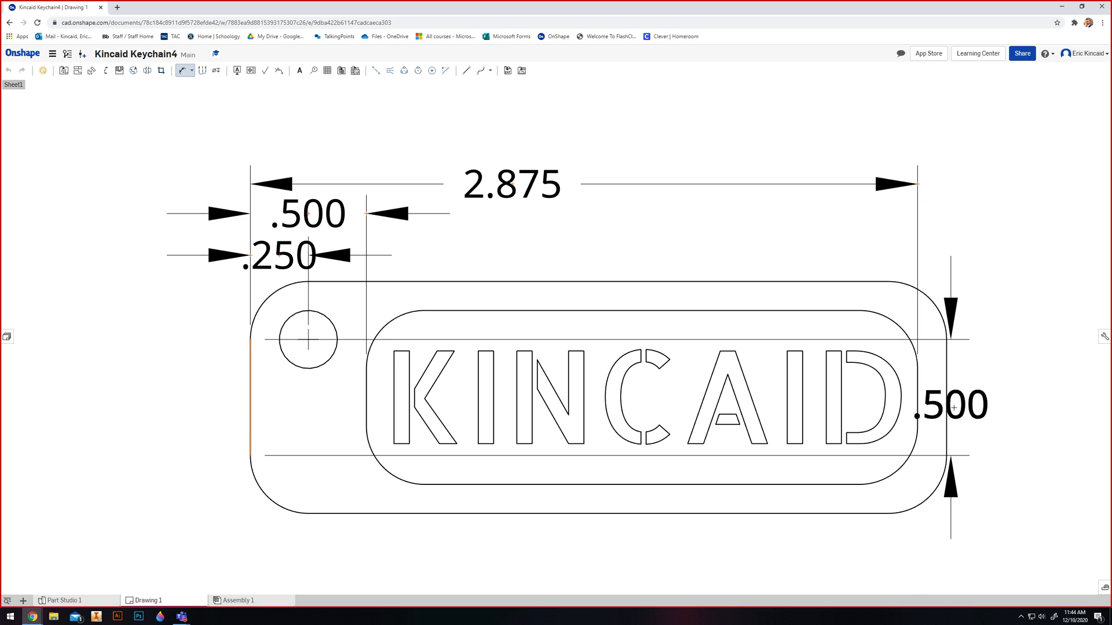
{"action": "left_click", "coordinate": [953, 408]}
{"action": "left_click", "coordinate": [948, 405]}
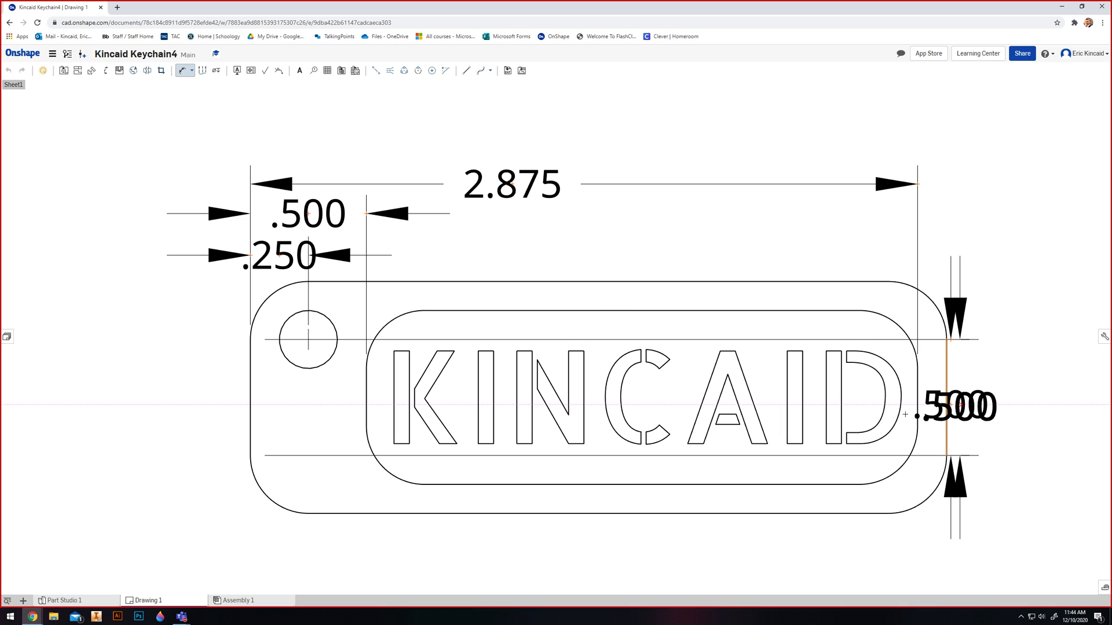
{"action": "key", "text": "Escape"}
{"action": "left_click", "coordinate": [991, 414]}
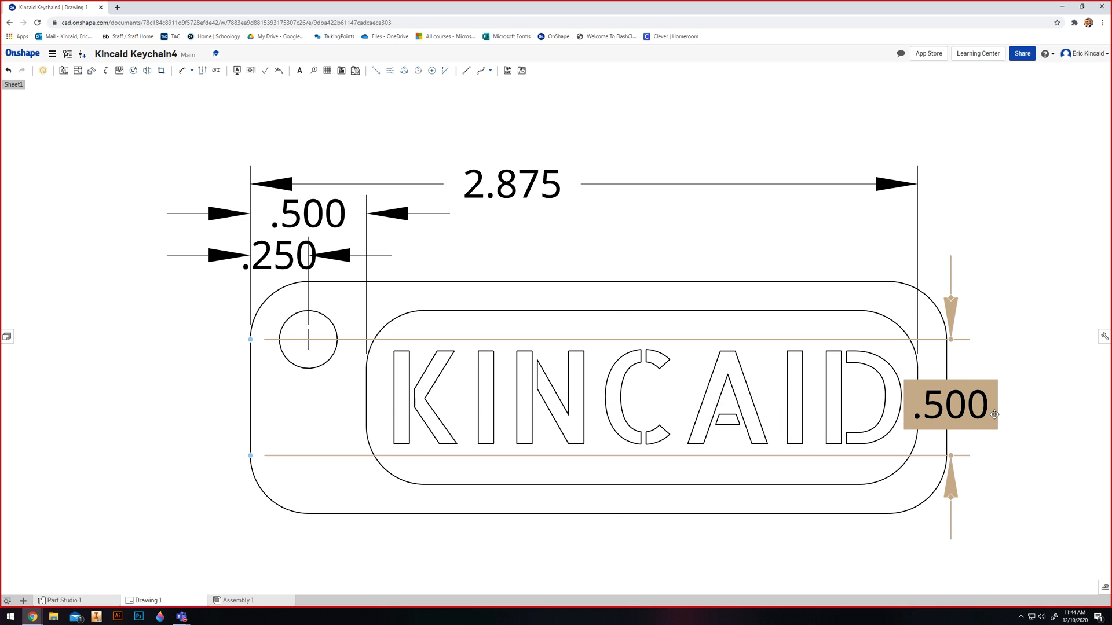
{"action": "key", "text": "Delete"}
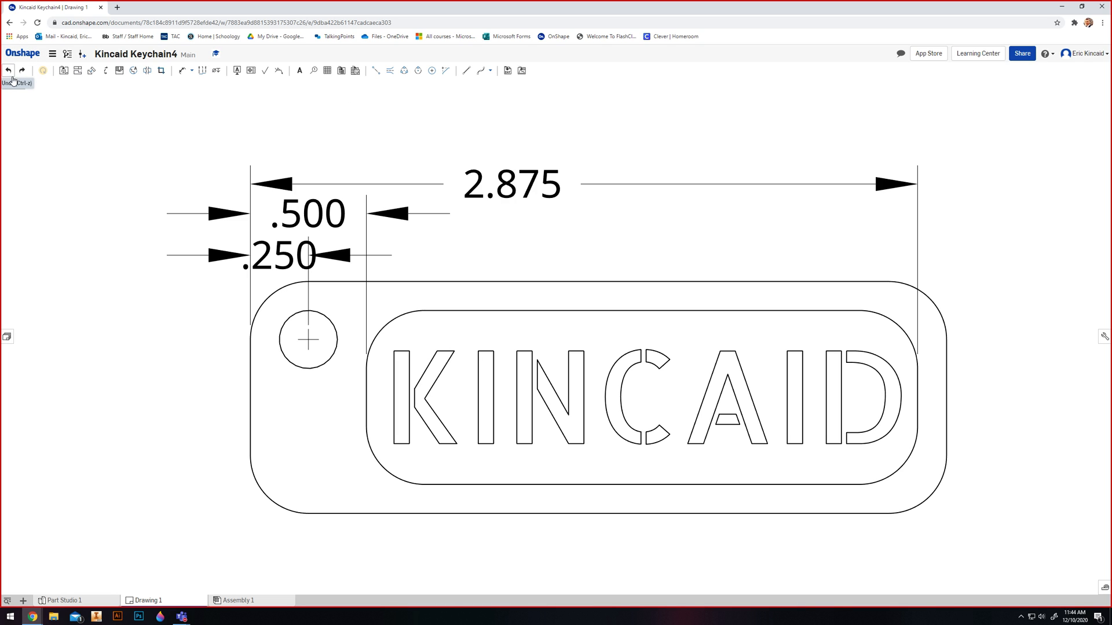
Dimension the keychain's overall length from its left outer edge to its right outer edge, above the other horizontal dimensions.
{"action": "key", "text": "d"}
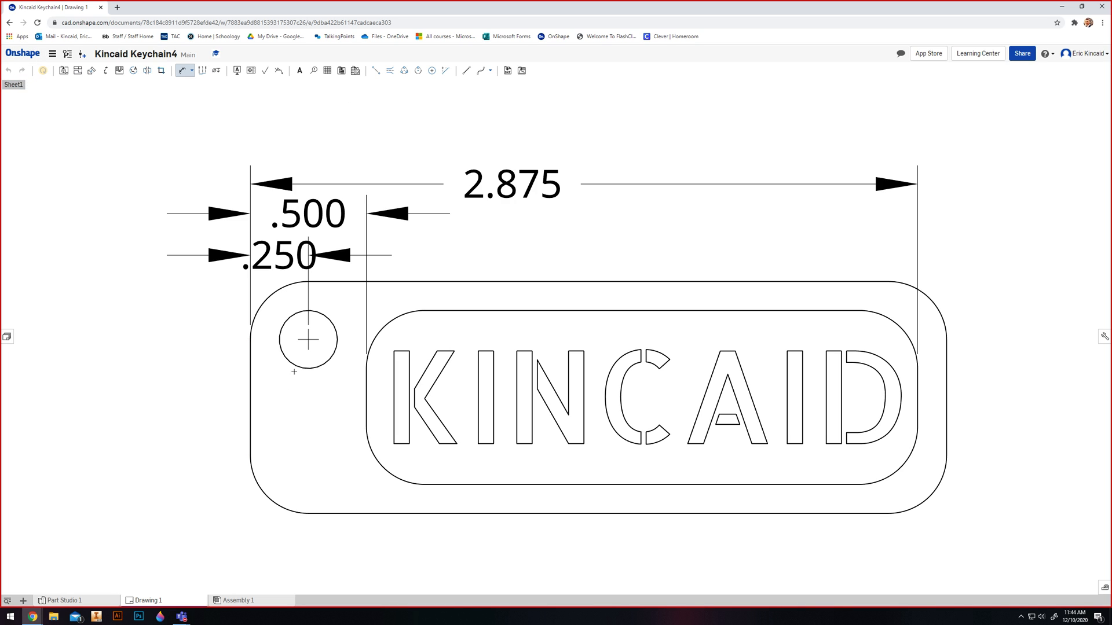
{"action": "left_click", "coordinate": [251, 392]}
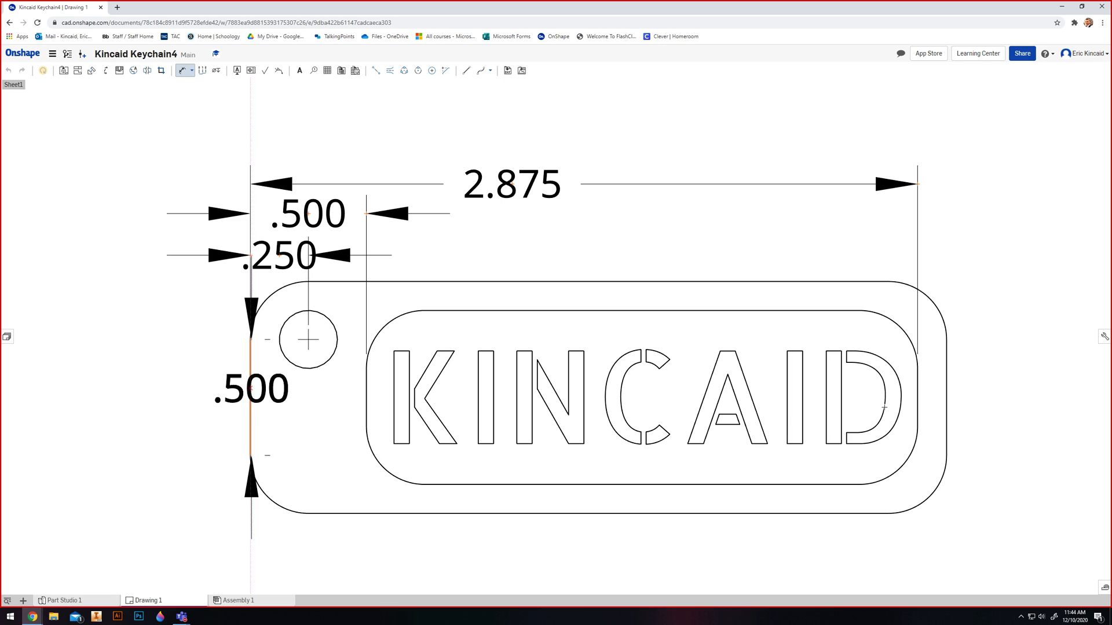
{"action": "left_click", "coordinate": [951, 394]}
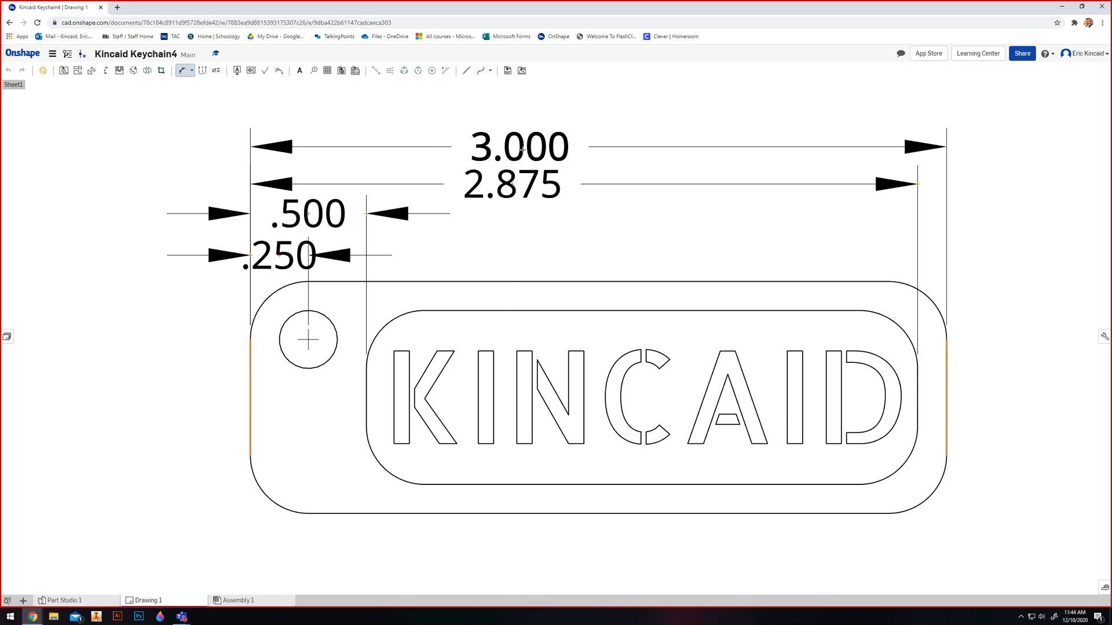
{"action": "left_click", "coordinate": [513, 149]}
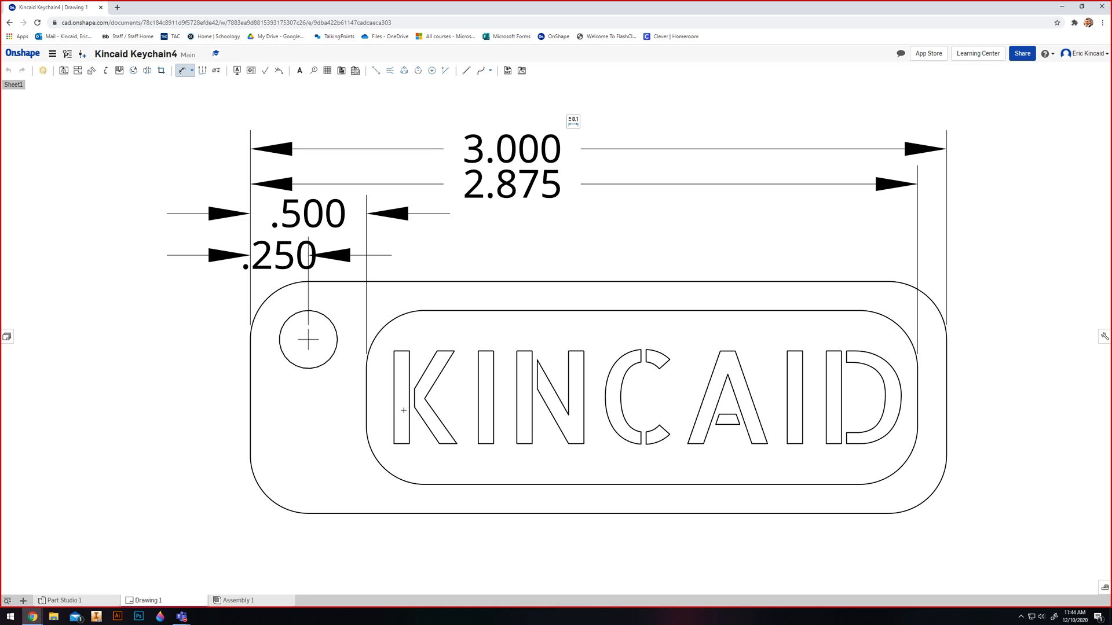
Dimension the vertical distance between the keychain's top edge and the name pocket's top edge, placing it beside the right end.
{"action": "left_click", "coordinate": [397, 408]}
{"action": "left_click", "coordinate": [900, 408]}
{"action": "middle_click_drag", "start_coordinate": [840, 392], "coordinate": [696, 413]}
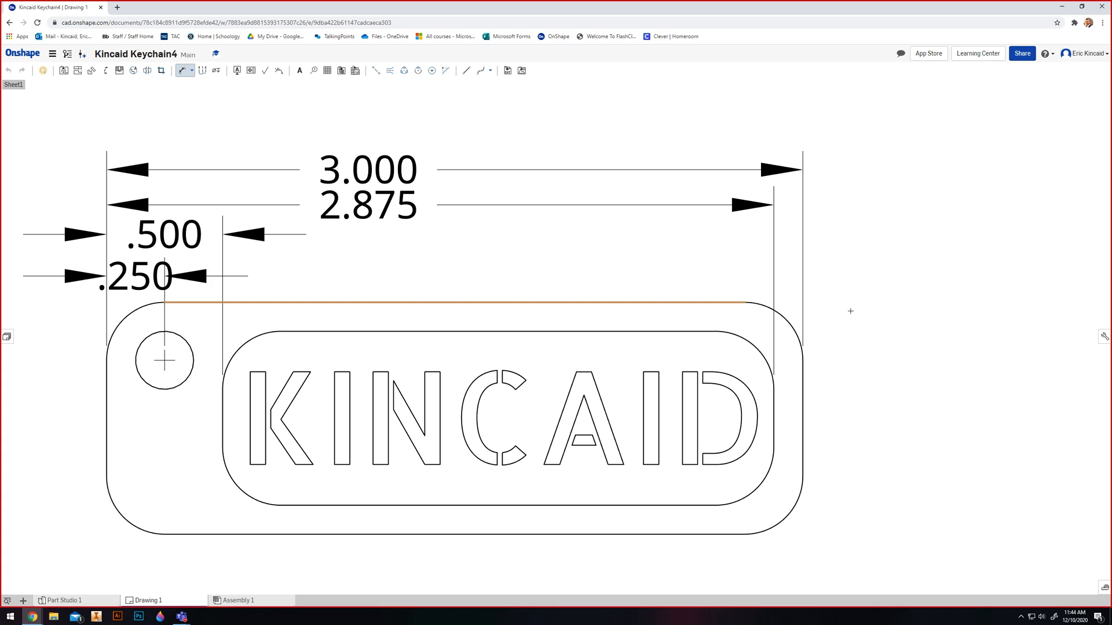
{"action": "left_click", "coordinate": [712, 303]}
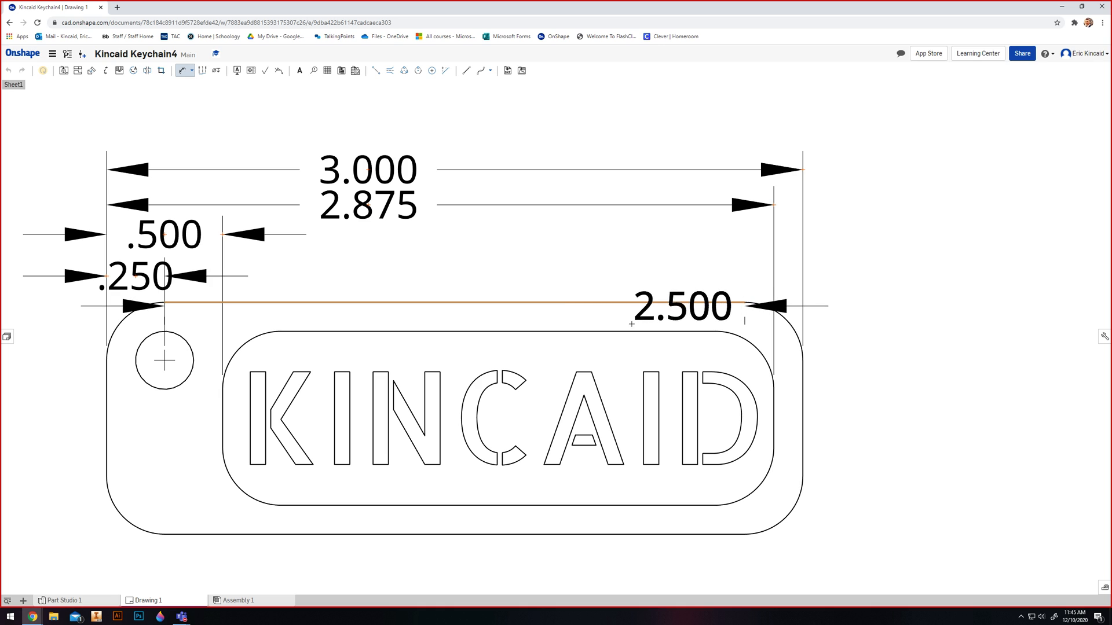
{"action": "left_click", "coordinate": [612, 331]}
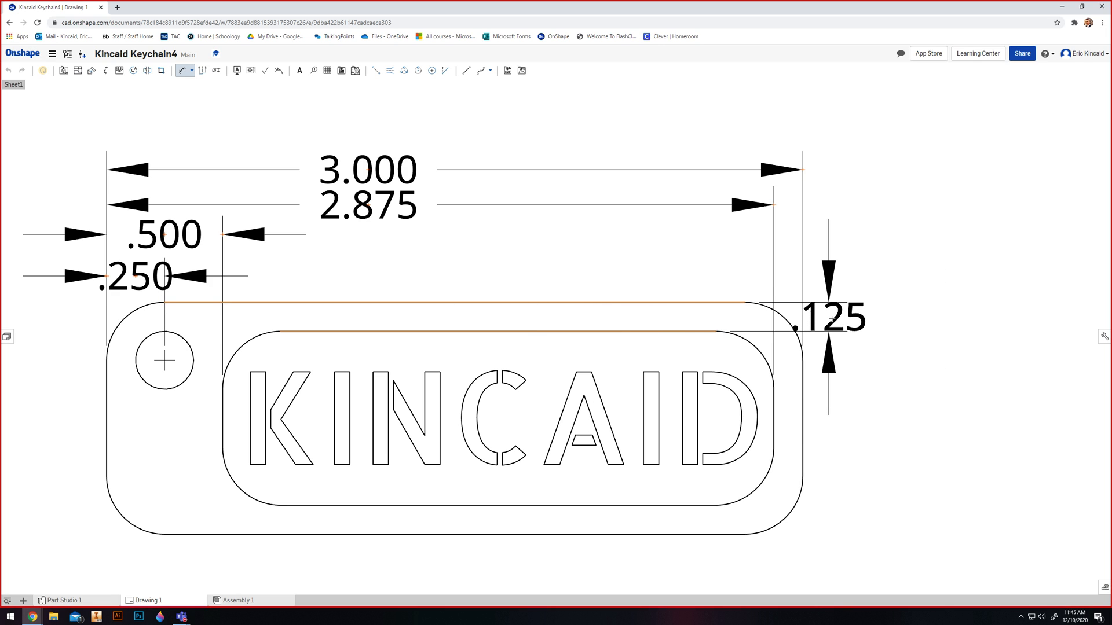
{"action": "left_click", "coordinate": [832, 319]}
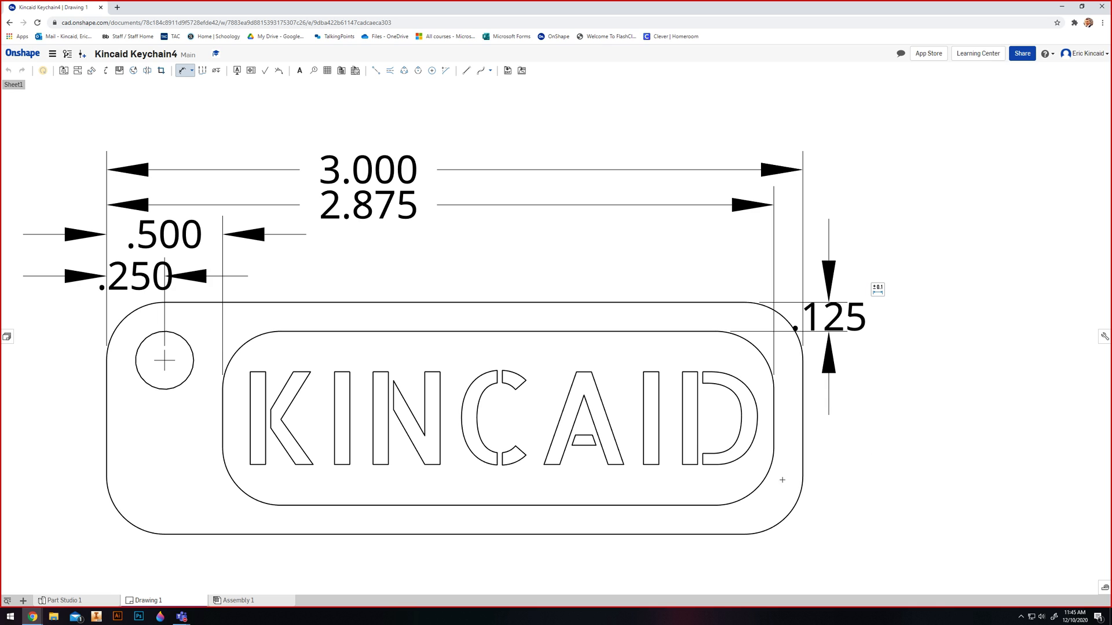
Dimension the vertical distance from the keychain's top edge to the keyring hole's centre, placing it outside the previous vertical dimension.
{"action": "left_click", "coordinate": [665, 302]}
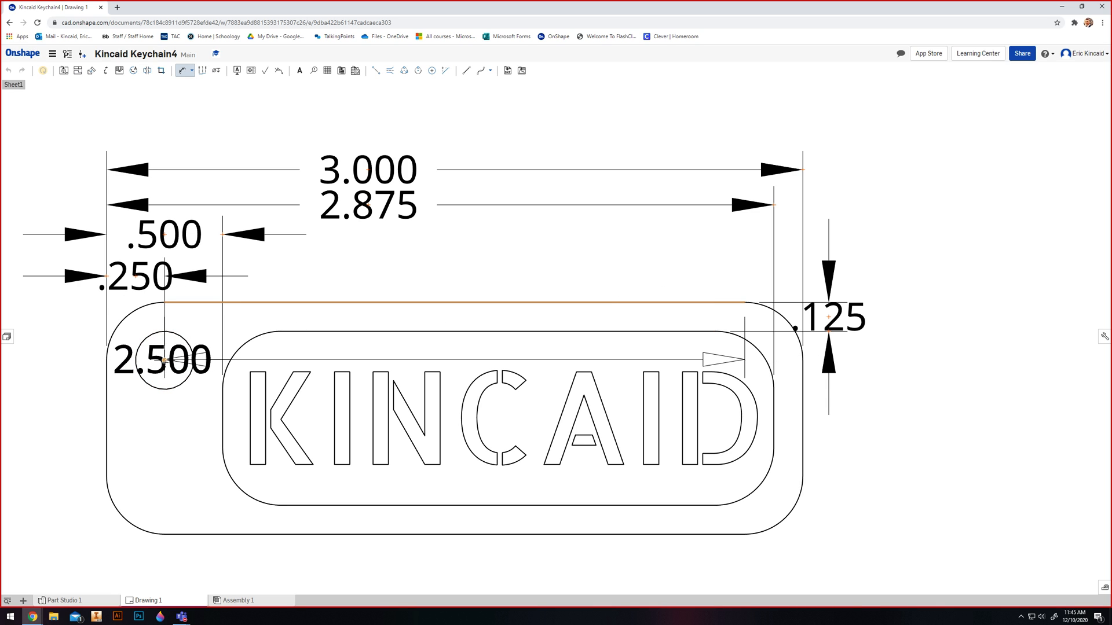
{"action": "left_click", "coordinate": [164, 360]}
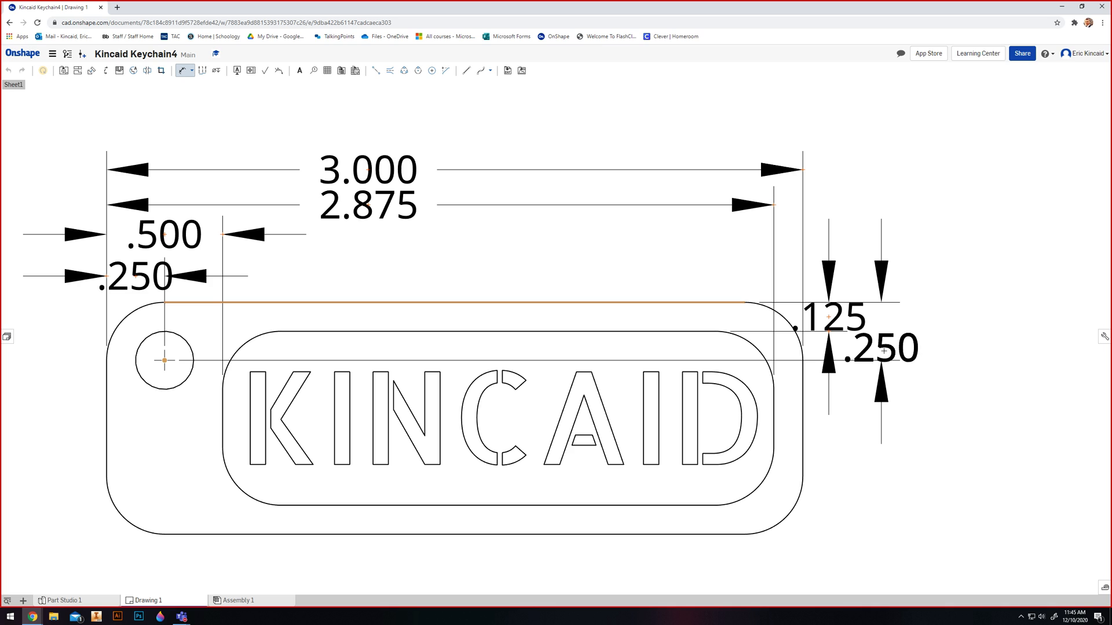
{"action": "left_click", "coordinate": [881, 352]}
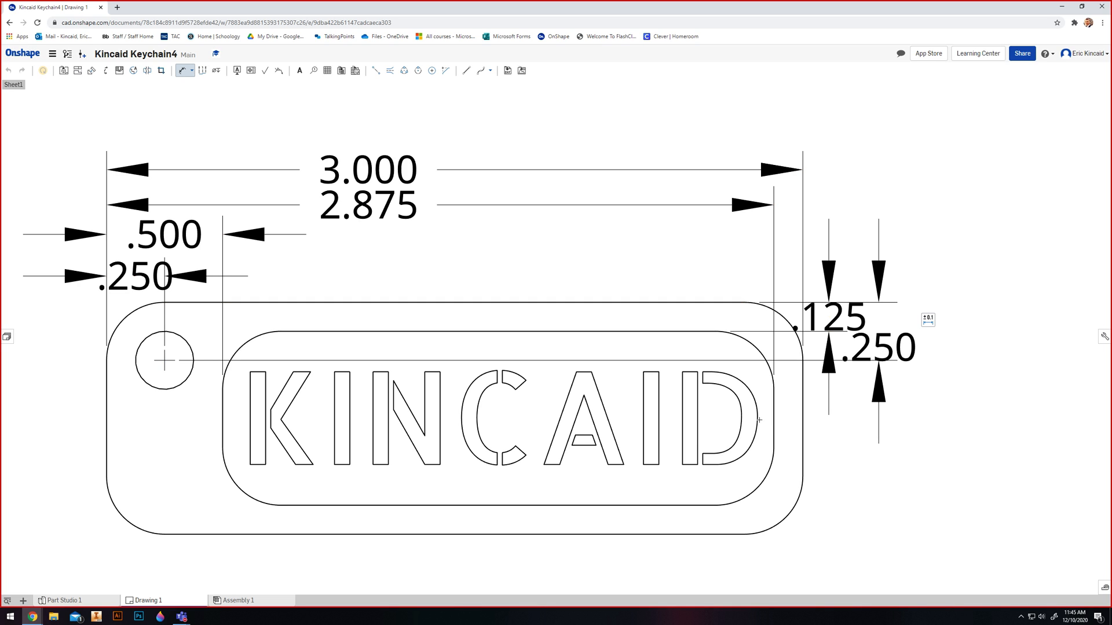
Dimension the vertical distances from the keychain's top edge to the name pocket's bottom edge and to the keychain's bottom edge, stacked outward.
{"action": "left_click", "coordinate": [688, 308]}
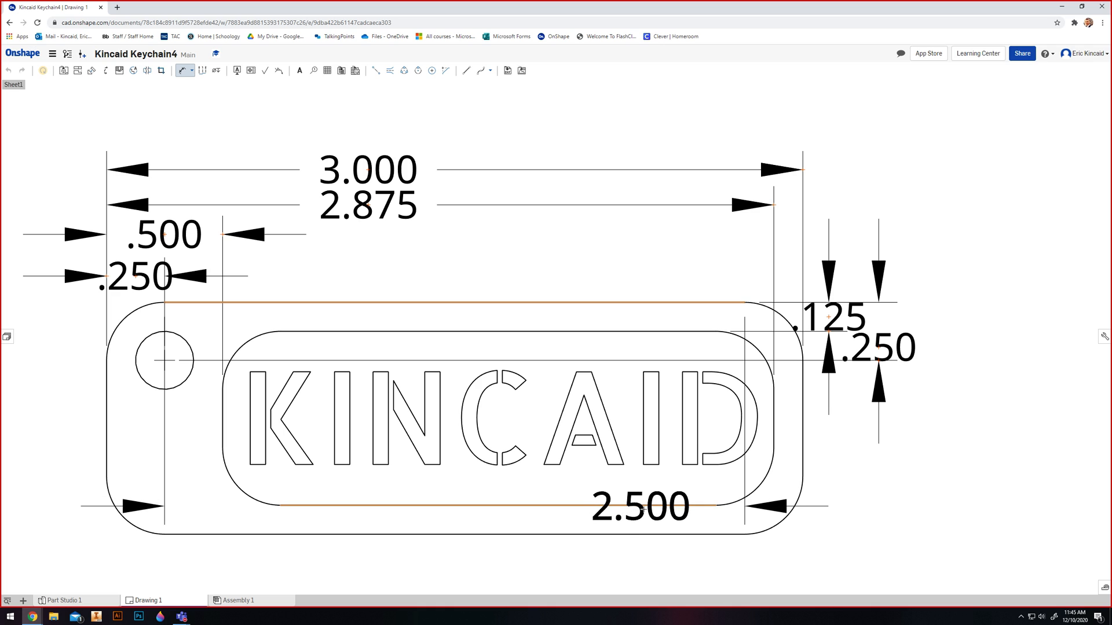
{"action": "left_click", "coordinate": [641, 506]}
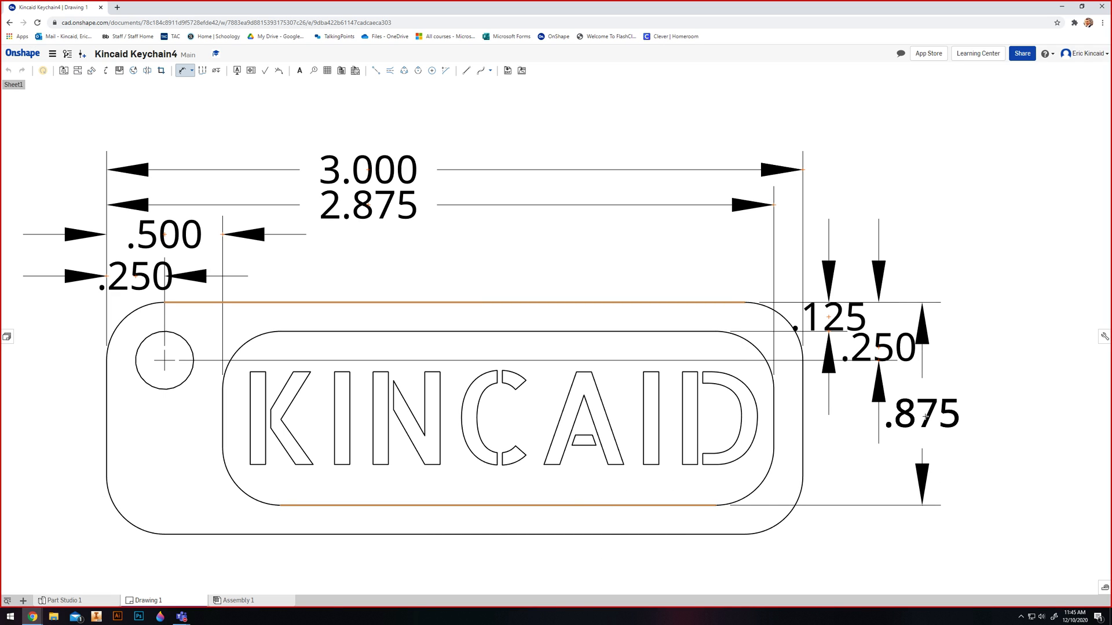
{"action": "left_click", "coordinate": [925, 415]}
{"action": "left_click", "coordinate": [686, 302]}
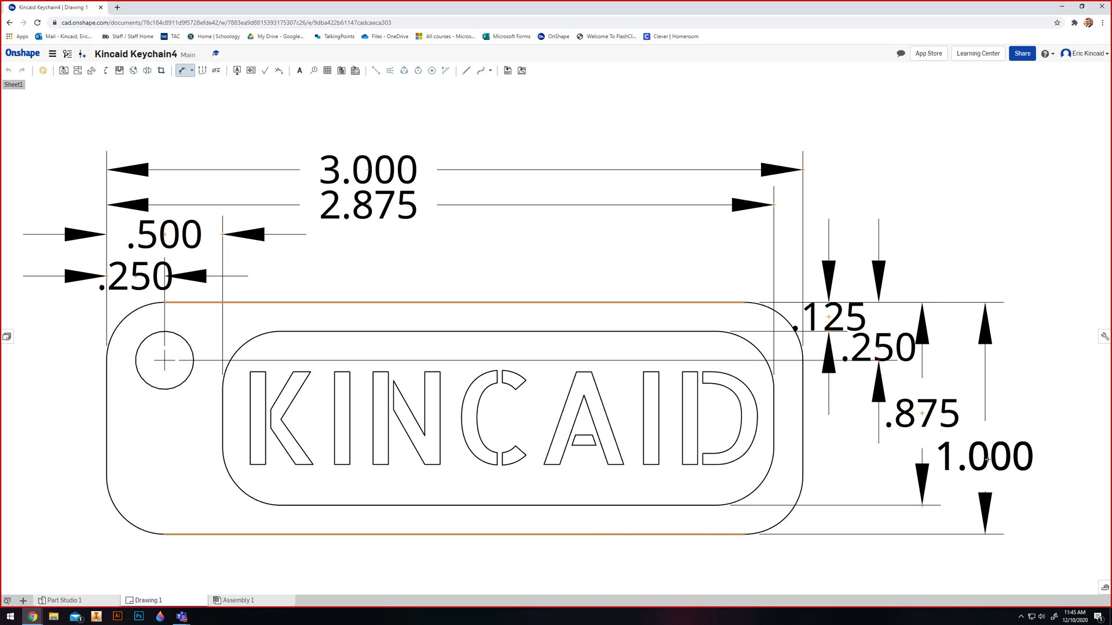
{"action": "left_click", "coordinate": [988, 459]}
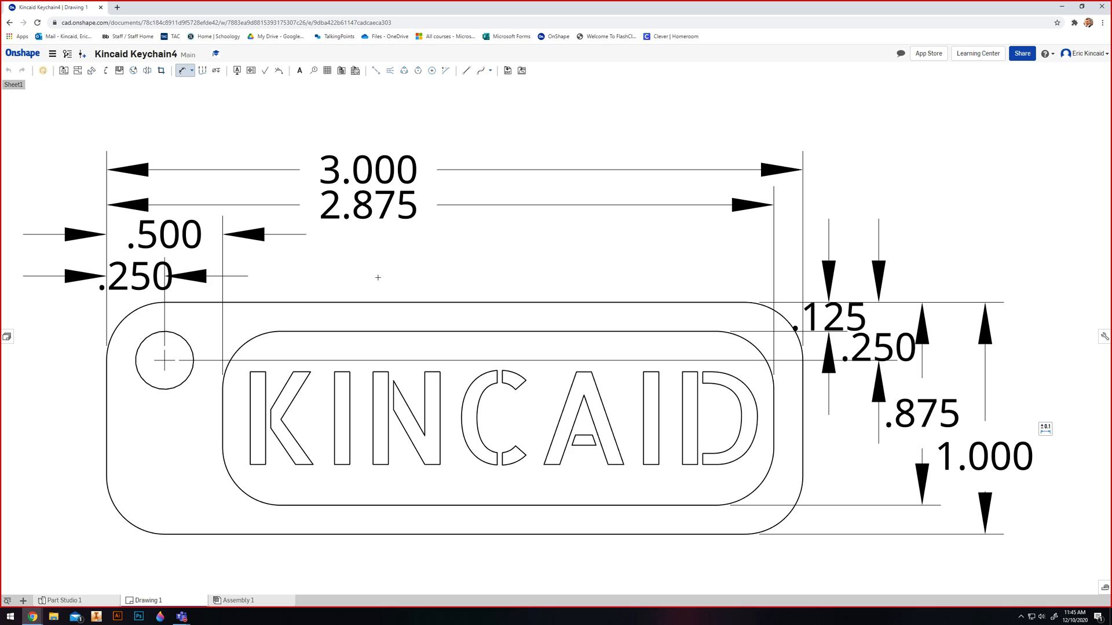
Dimension the keyring hole's diameter and the radius of the name pocket's upper-right corner, placing both labels outside the keychain outline.
{"action": "left_click", "coordinate": [195, 347]}
{"action": "key", "text": "Escape"}
{"action": "left_click", "coordinate": [191, 349]}
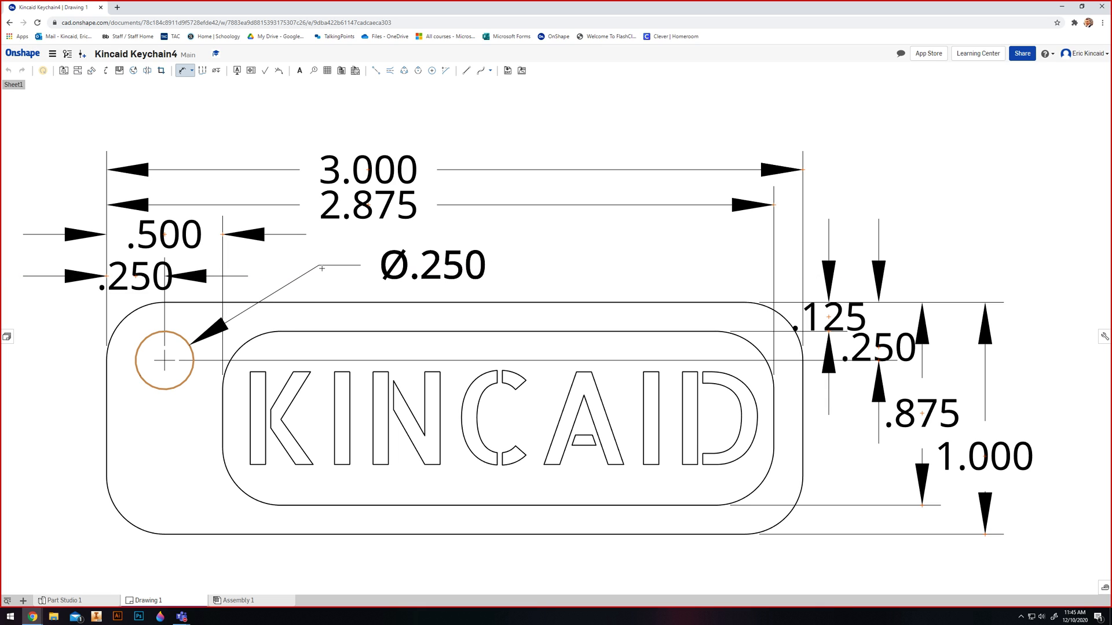
{"action": "left_click", "coordinate": [394, 265]}
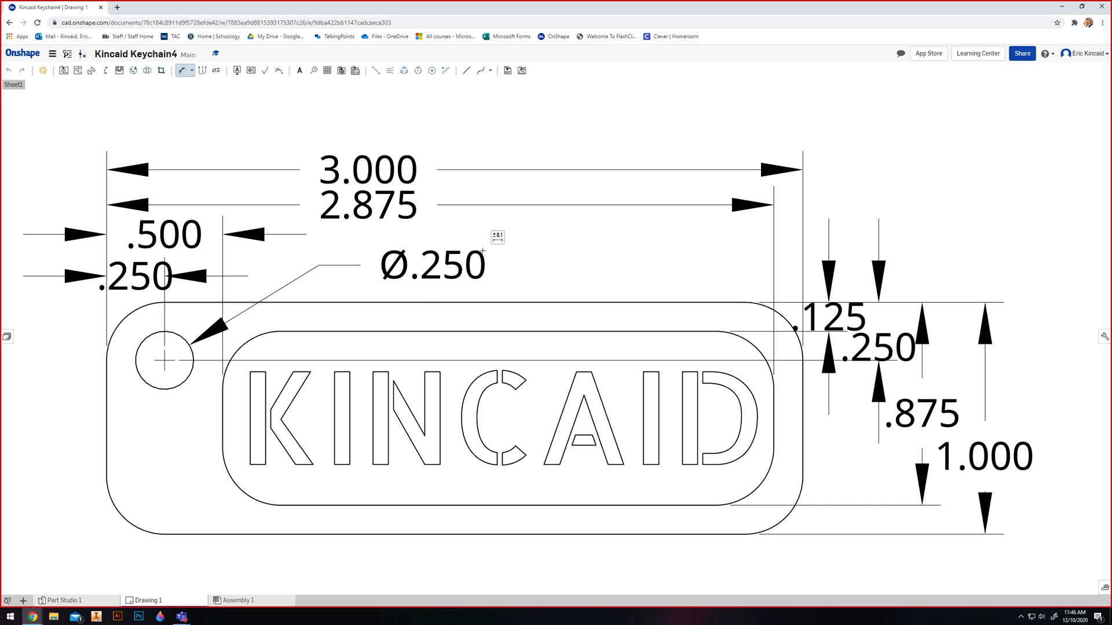
{"action": "left_click", "coordinate": [756, 347]}
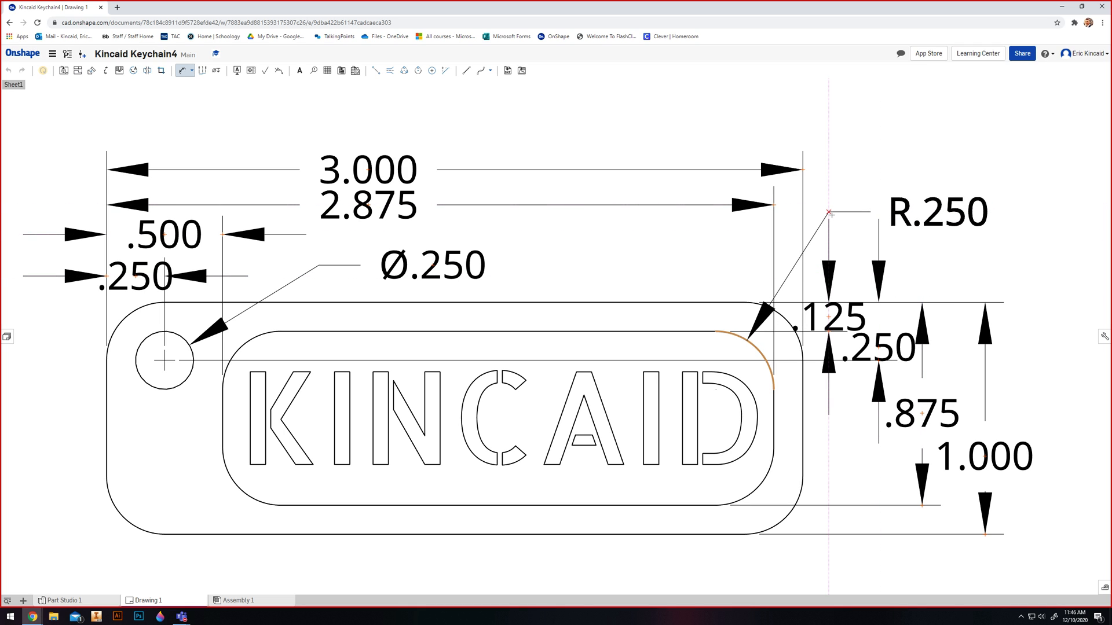
{"action": "left_click", "coordinate": [829, 213]}
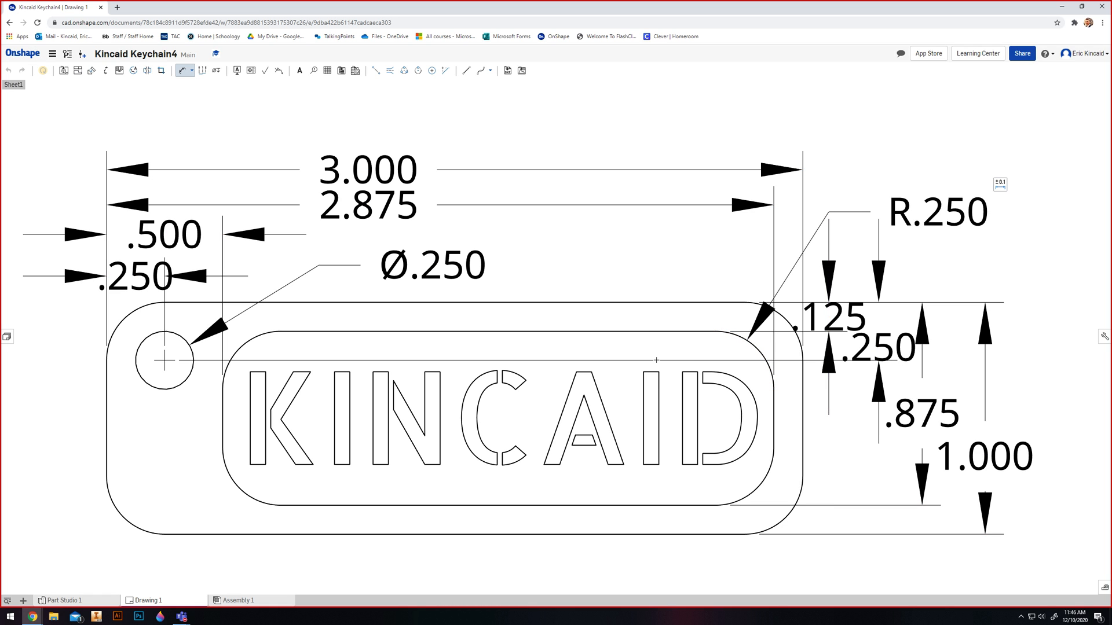
Dimension the keychain's thickness in the side view, placing the dimension above the view.
{"action": "scroll", "coordinate": [634, 353], "scroll_direction": "down", "scroll_amount": 5}
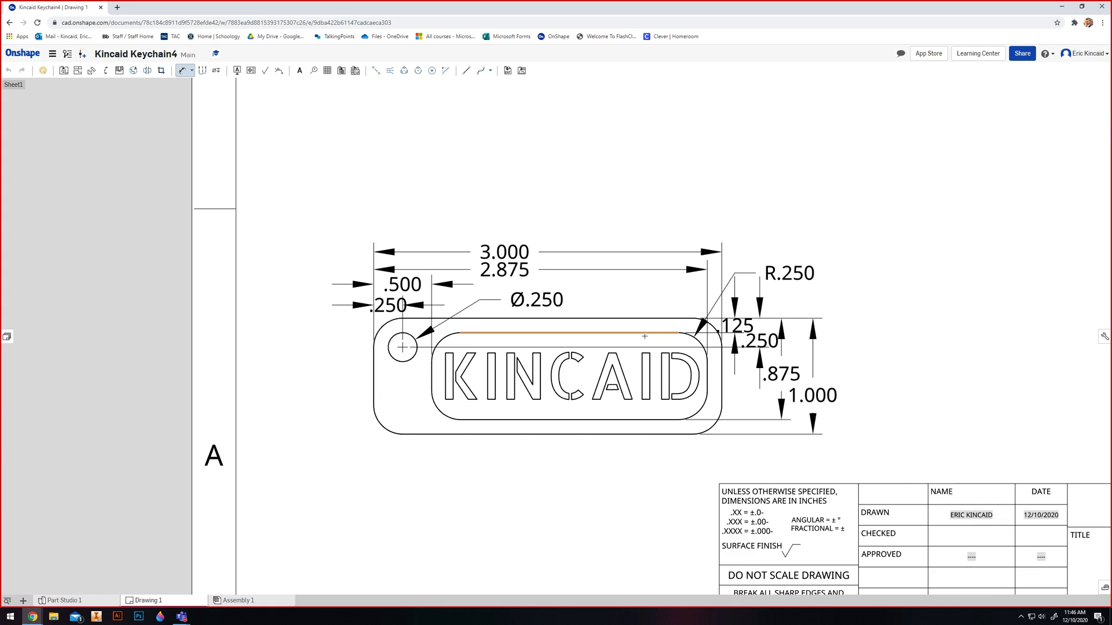
{"action": "mouse_move", "coordinate": [831, 333]}
{"action": "middle_mouse_down"}
{"action": "mouse_move", "coordinate": [703, 325]}
{"action": "mouse_move", "coordinate": [651, 296]}
{"action": "mouse_move", "coordinate": [604, 326]}
{"action": "middle_mouse_up"}
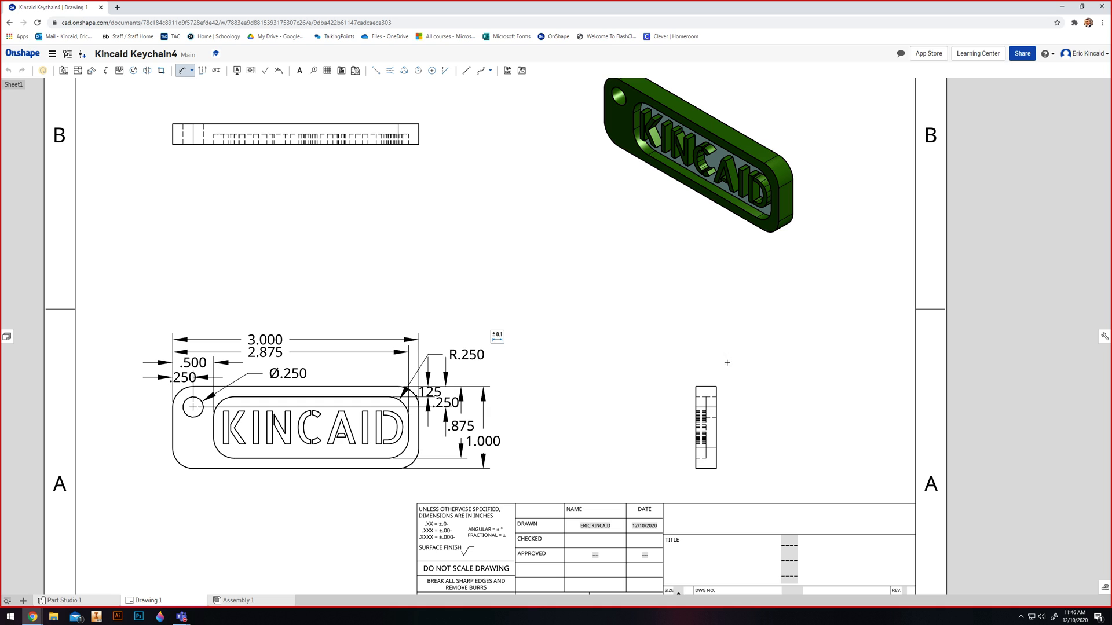
{"action": "left_click", "coordinate": [713, 392]}
{"action": "left_click", "coordinate": [707, 369]}
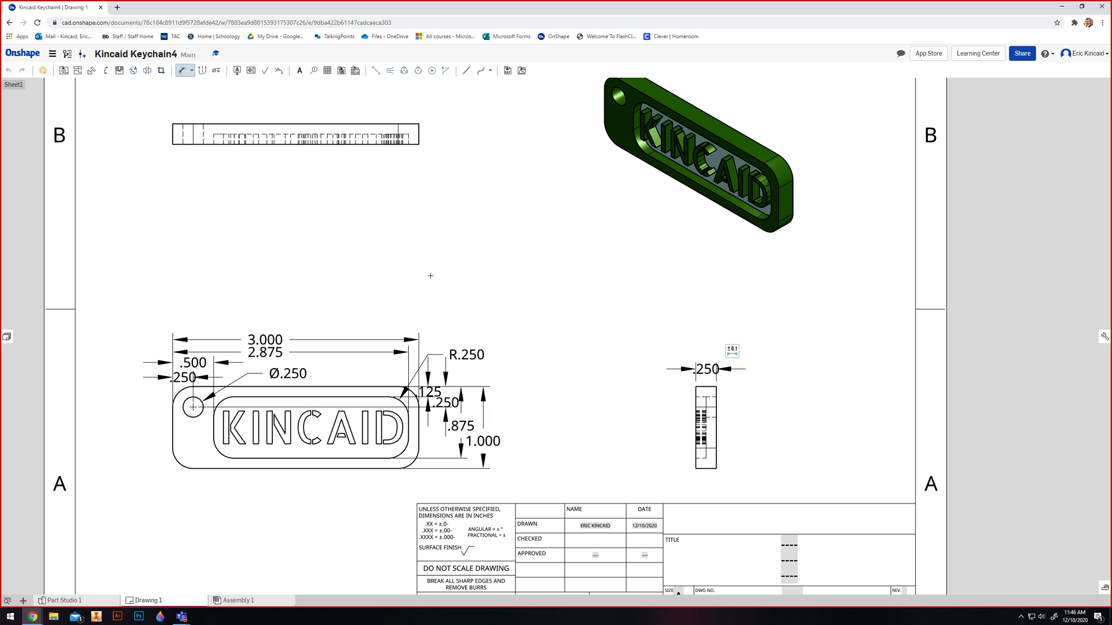
Dimension the name pocket's depth at the right end of the top view, from its hidden floor line to the front face.
{"action": "scroll", "coordinate": [407, 253], "scroll_direction": "up", "scroll_amount": 5}
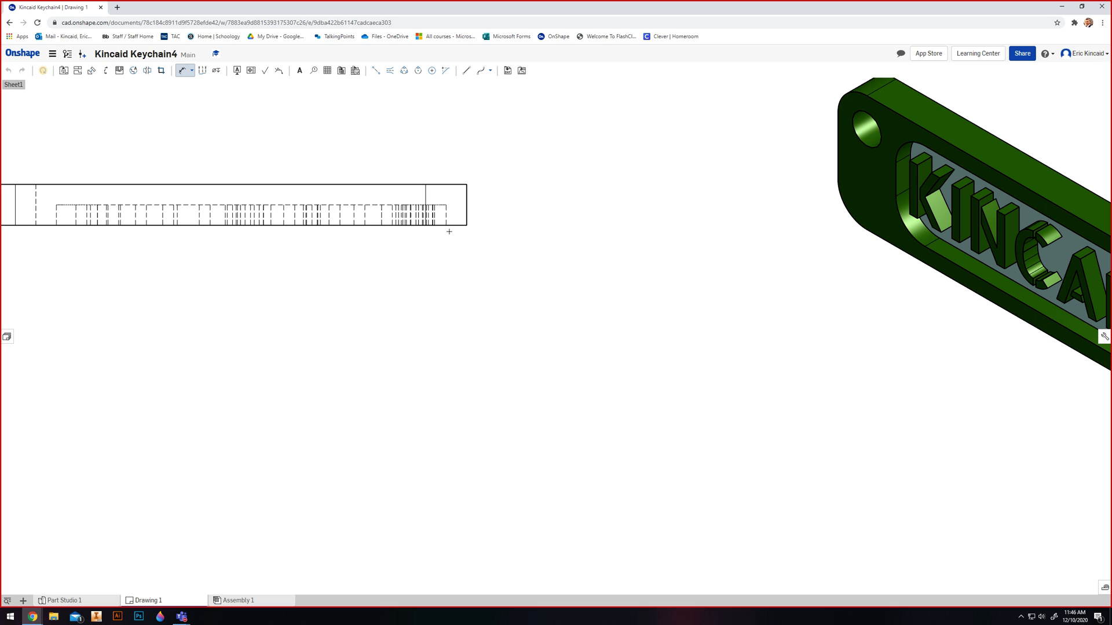
{"action": "left_click", "coordinate": [447, 206]}
{"action": "left_click", "coordinate": [447, 225]}
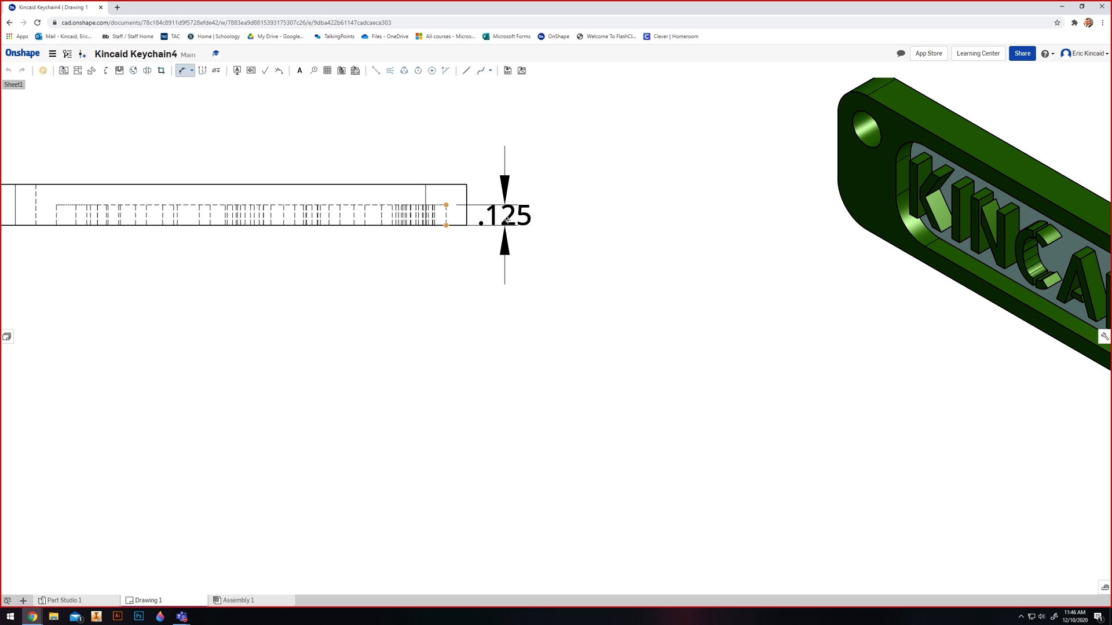
{"action": "left_click", "coordinate": [507, 221]}
{"action": "middle_click_drag", "start_coordinate": [751, 258], "coordinate": [572, 243]}
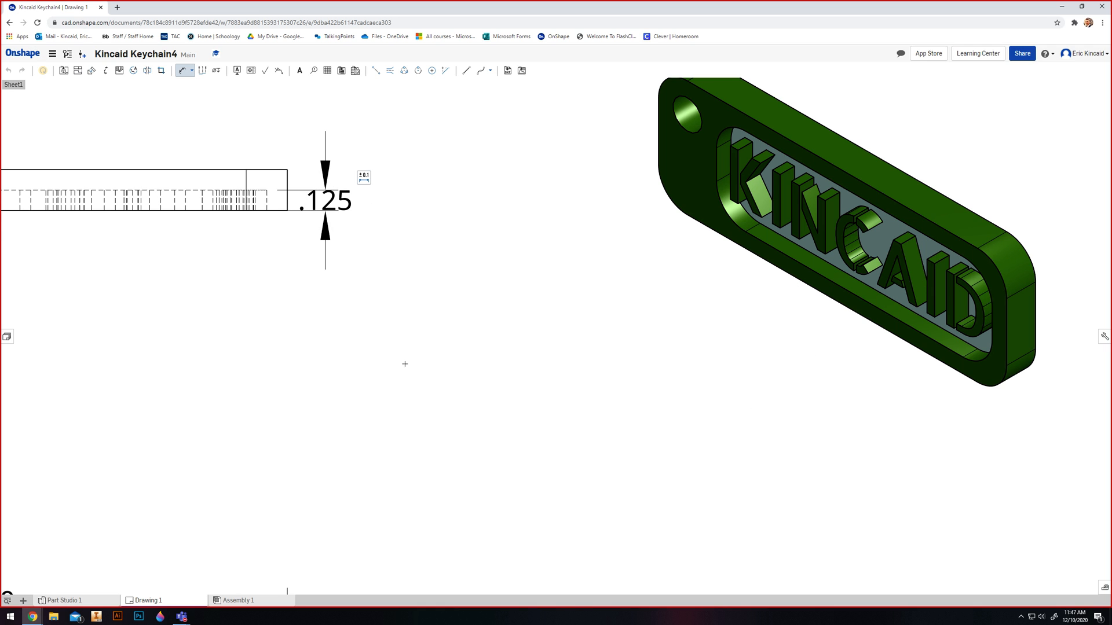
{"action": "scroll", "coordinate": [405, 364], "scroll_direction": "down", "scroll_amount": 5}
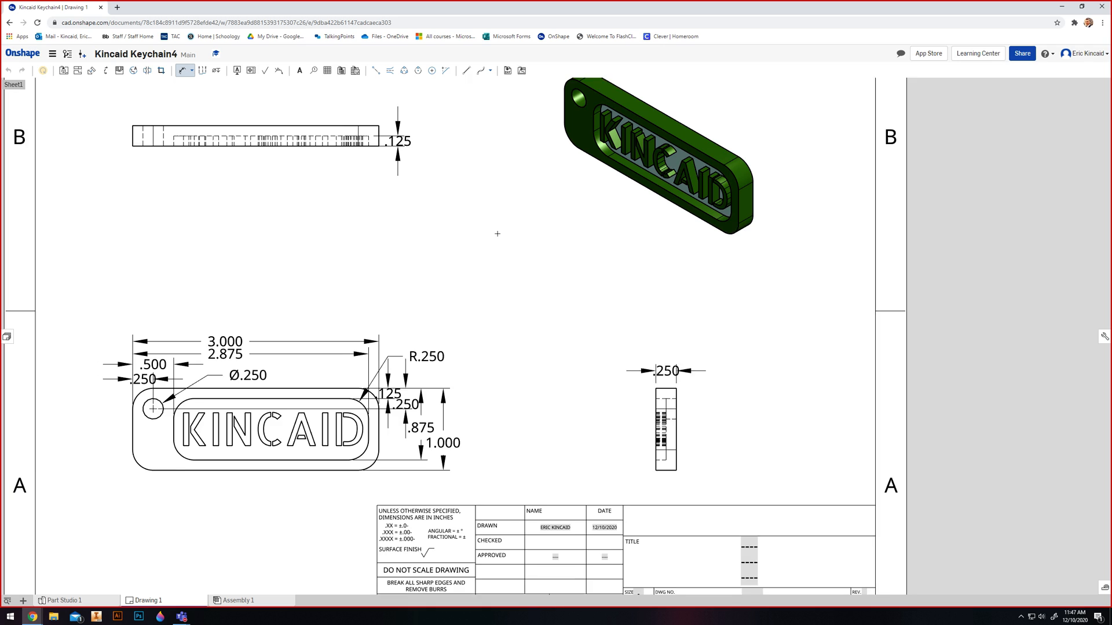
{"action": "middle_click_drag", "start_coordinate": [498, 234], "coordinate": [511, 226]}
{"action": "scroll", "coordinate": [526, 332], "scroll_direction": "down", "scroll_amount": 2}
{"action": "scroll", "coordinate": [542, 316], "scroll_direction": "up", "scroll_amount": 1}
{"action": "scroll", "coordinate": [543, 317], "scroll_direction": "down", "scroll_amount": 1}
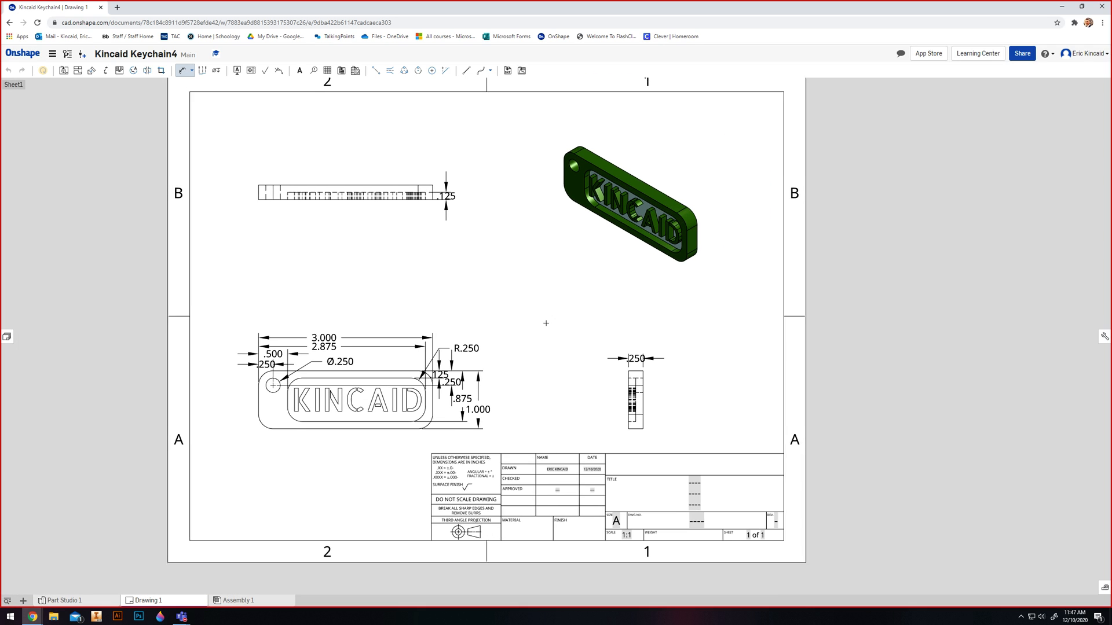
{"action": "middle_click_drag", "start_coordinate": [546, 323], "coordinate": [568, 362]}
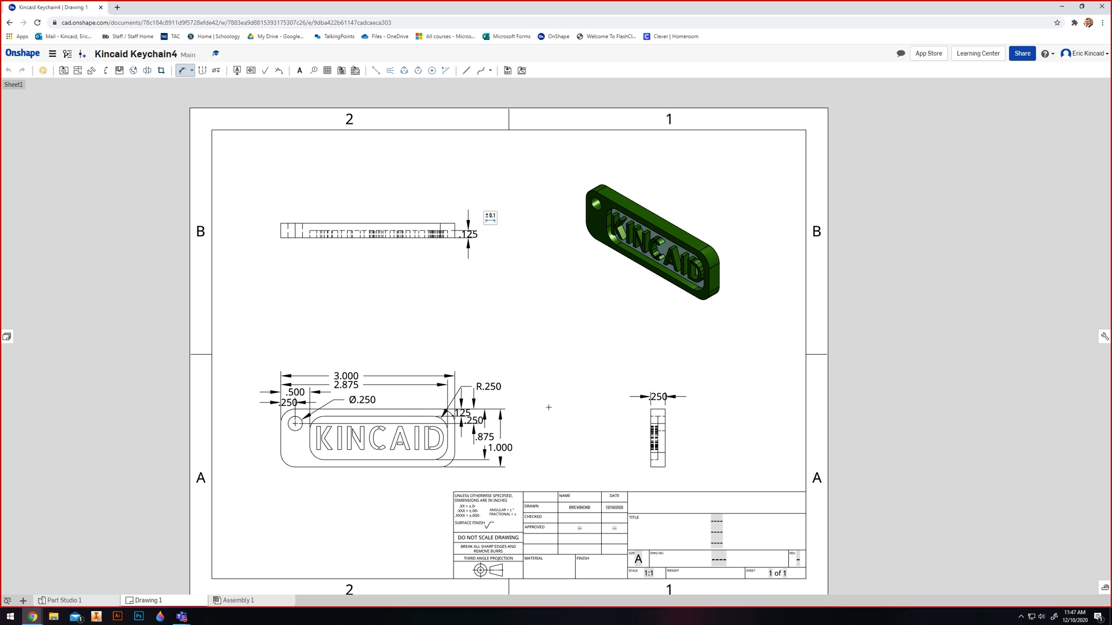
{"action": "key", "text": "Escape"}
Enter the owner's surname as the start of the drawing title in the title block's middle title line.
{"action": "middle_click_drag", "start_coordinate": [546, 449], "coordinate": [543, 401]}
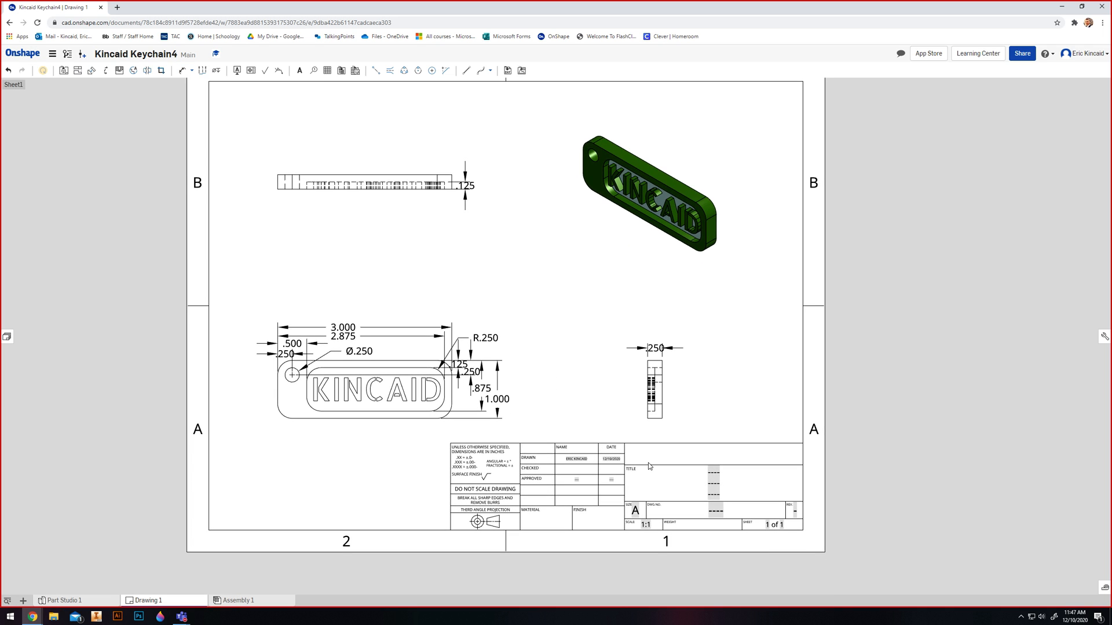
{"action": "scroll", "coordinate": [564, 491], "scroll_direction": "up", "scroll_amount": 3}
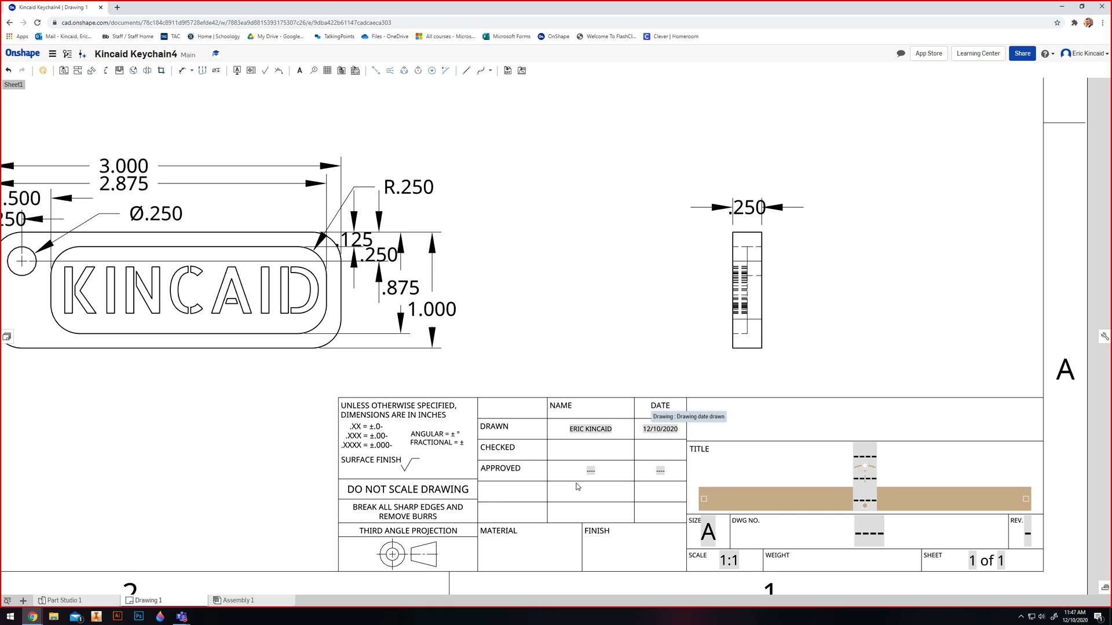
{"action": "middle_click_drag", "start_coordinate": [1019, 489], "coordinate": [936, 462]}
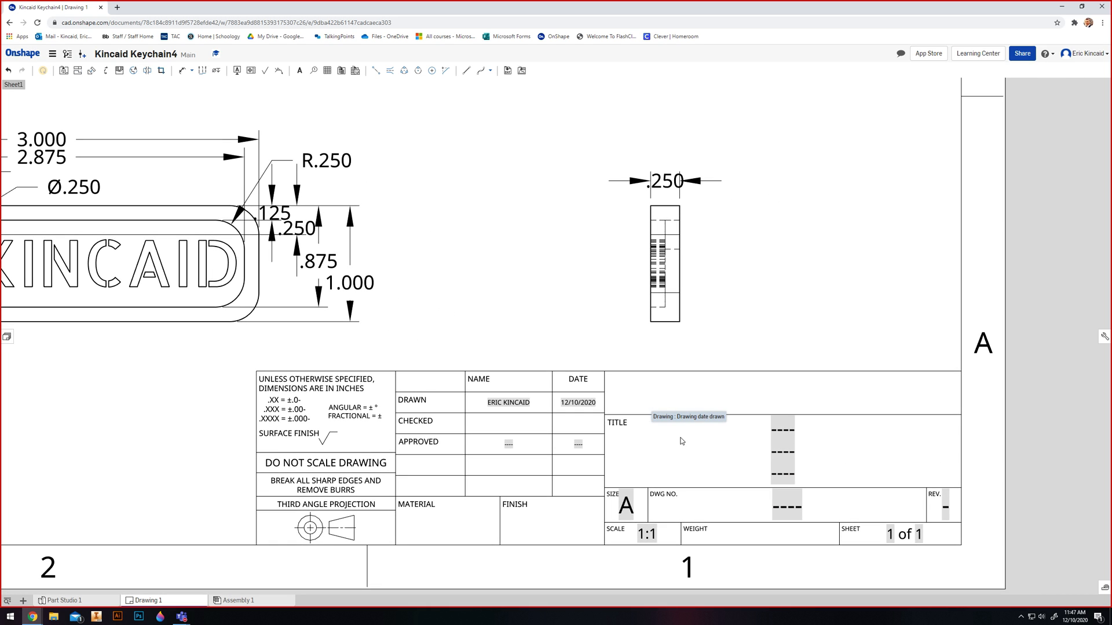
{"action": "double_click", "coordinate": [780, 454]}
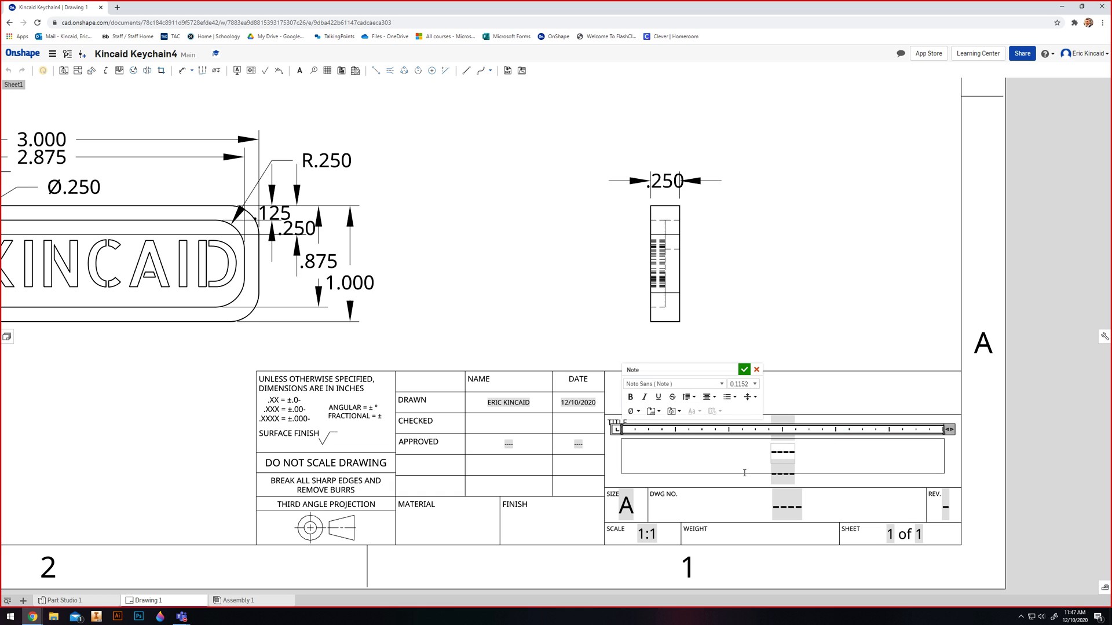
{"action": "type", "text": "Key"}
{"action": "key", "text": "BackSpace"}
{"action": "key", "text": "BackSpace"}
{"action": "key", "text": "BackSpace"}
{"action": "type", "text": "Kinc"}
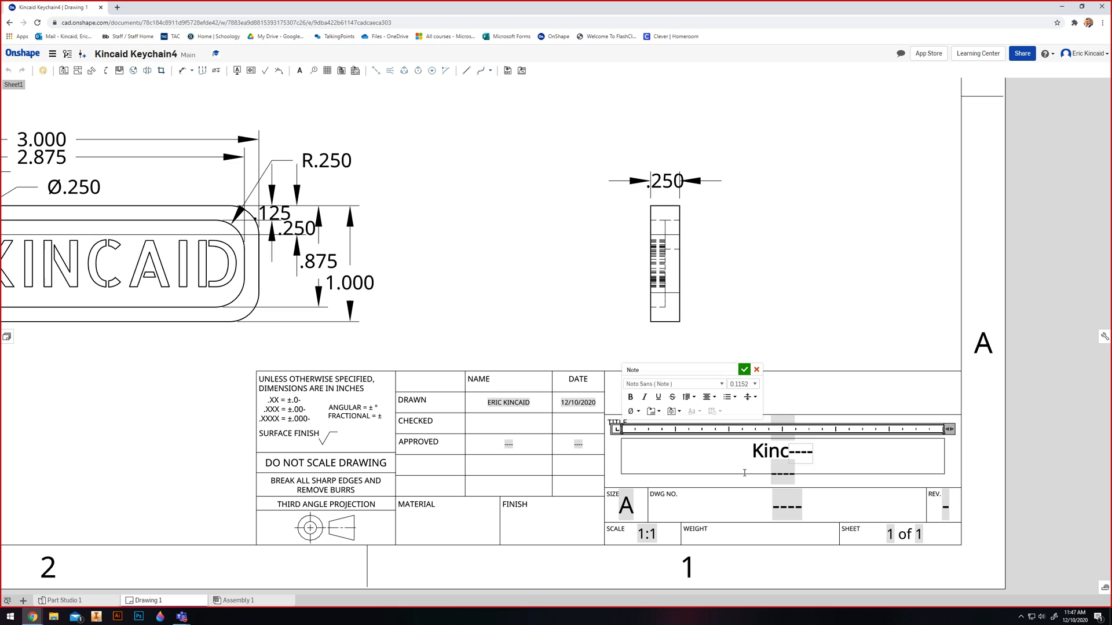